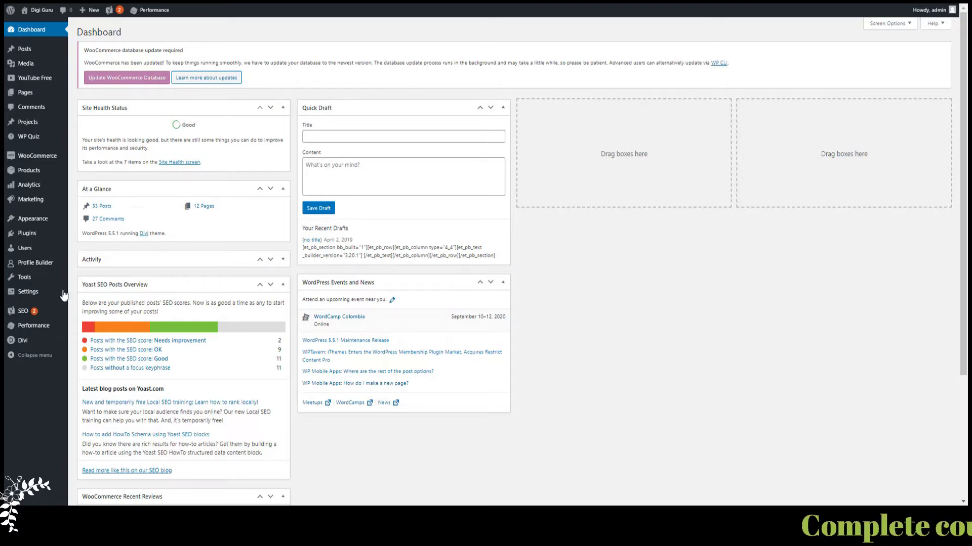
Create a new page and title it "Home Page".
mouse_move(26, 96)
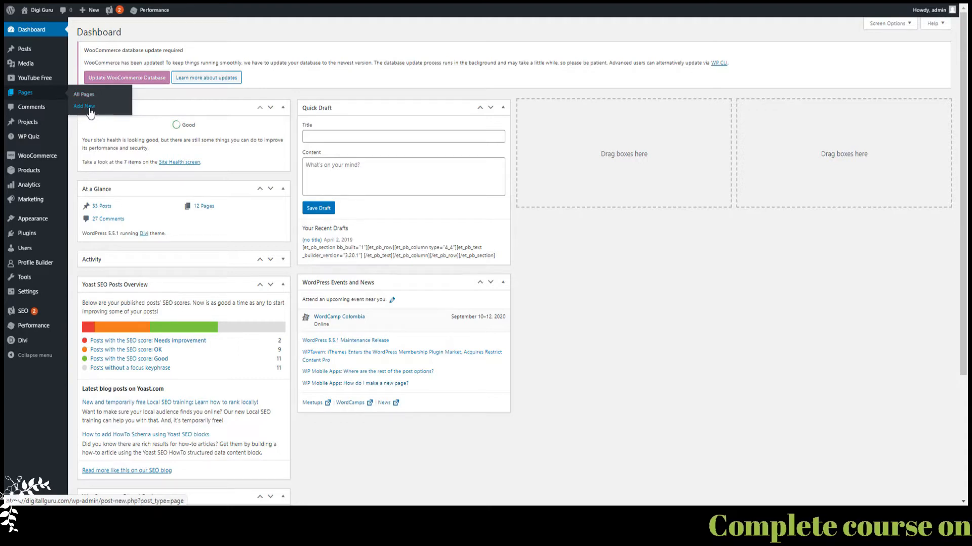
left_click(89, 109)
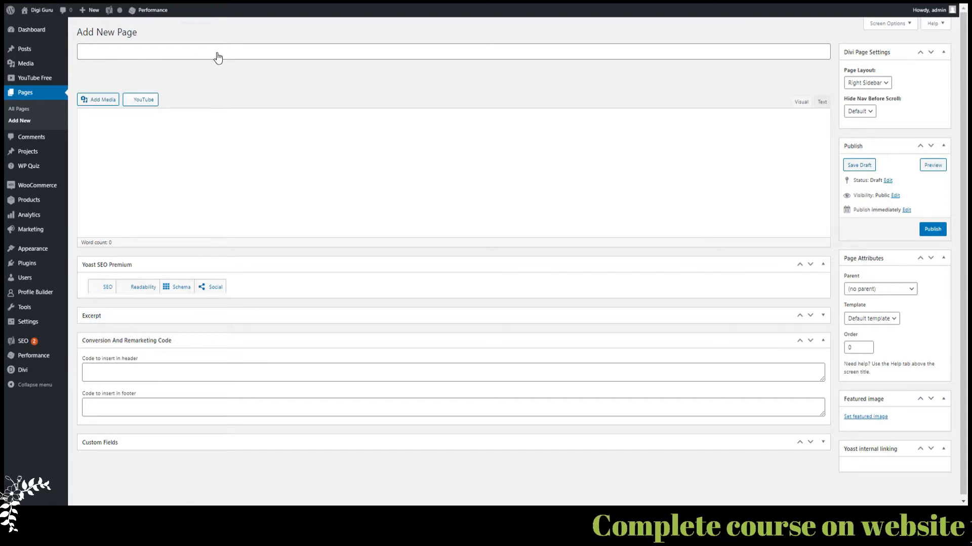
left_click(183, 57)
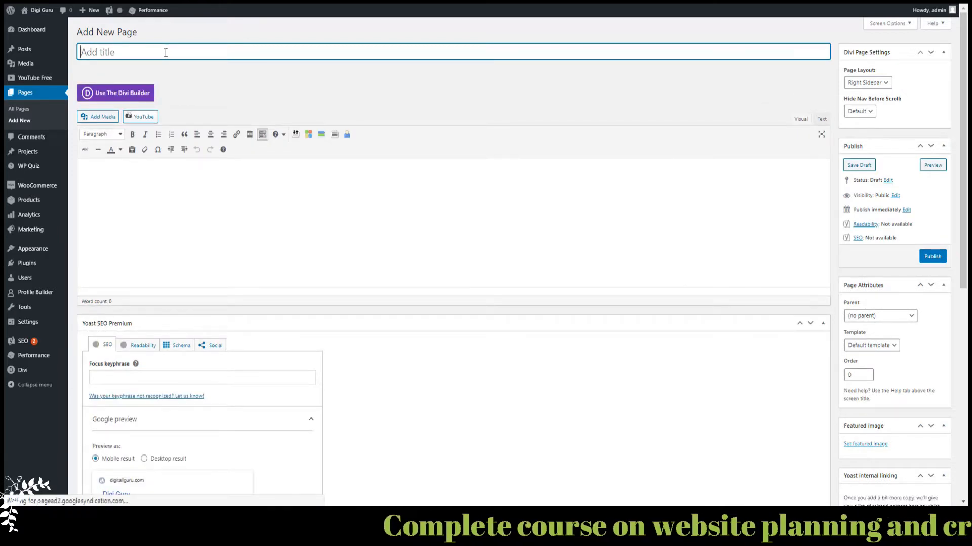
type("Hom")
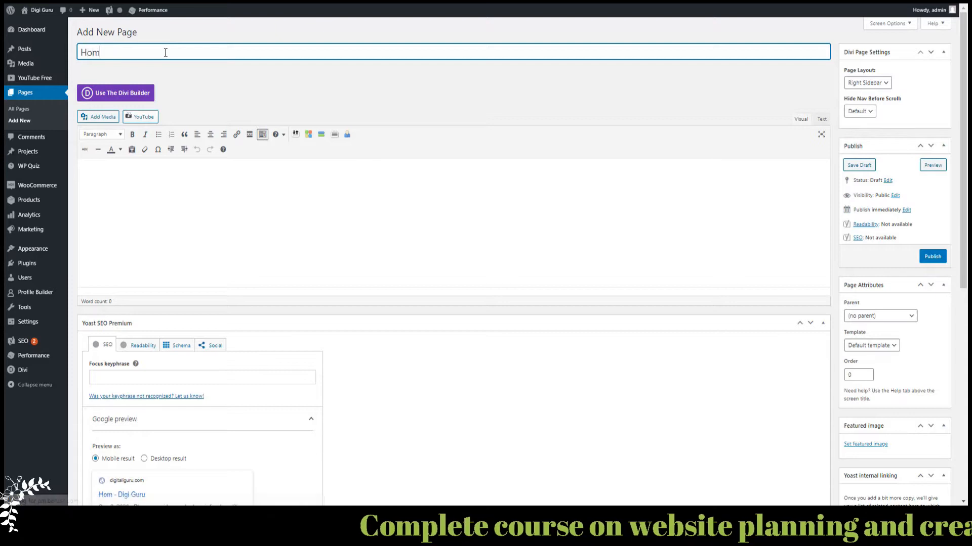
type("e Page")
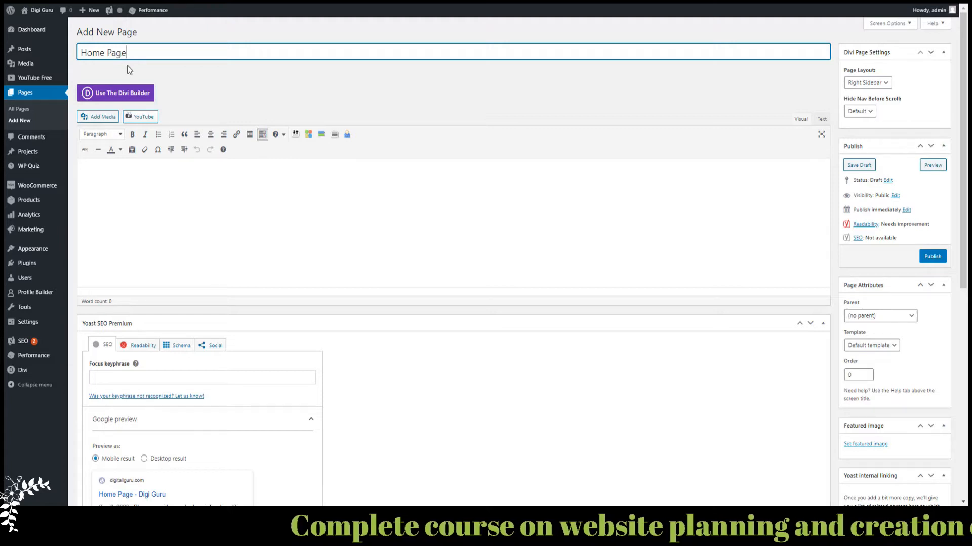
Switch the page to the Divi Builder and insert a row of two equal 1/2 columns.
left_click(129, 96)
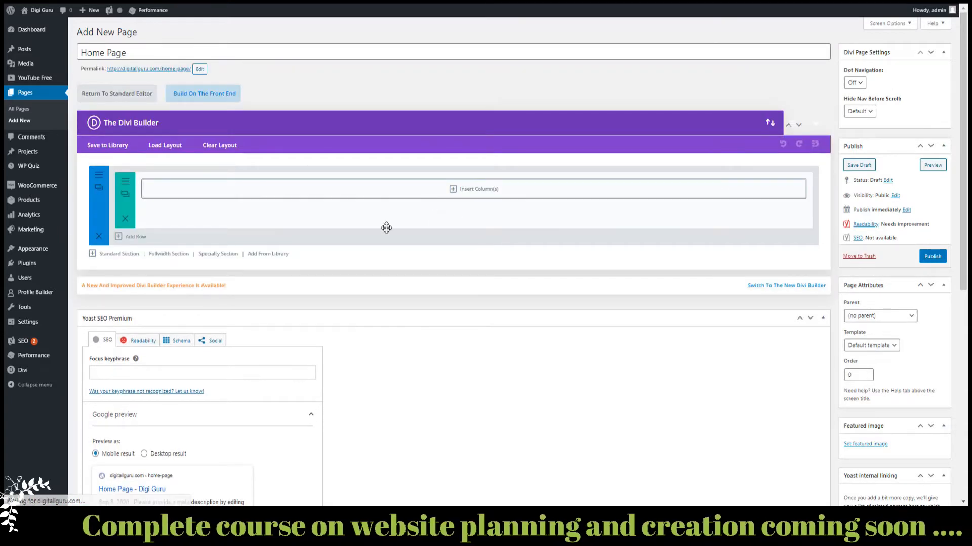
left_click(471, 192)
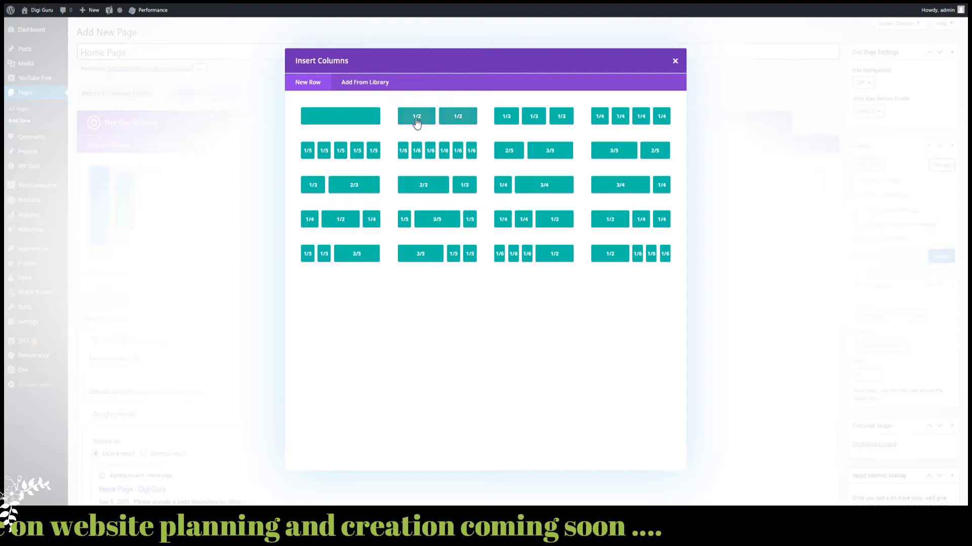
left_click(458, 117)
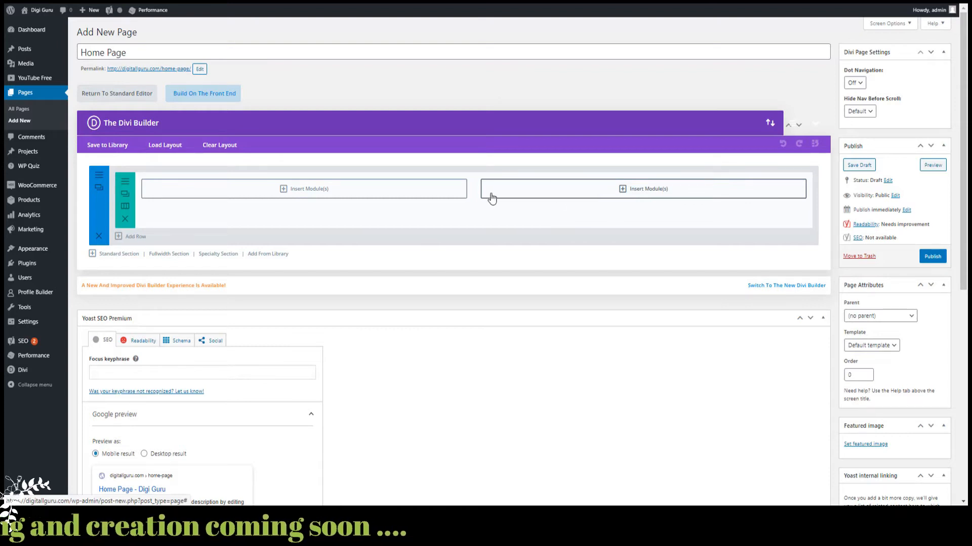
Insert a Text module in the row's first column with the body "Sample text for the learning purpose .".
left_click(298, 191)
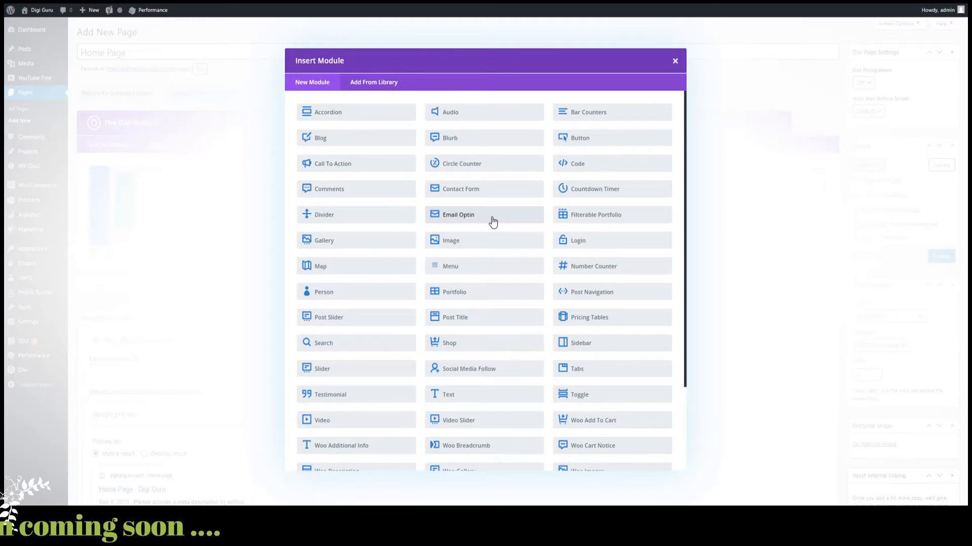
scroll(493, 221, "down", 1)
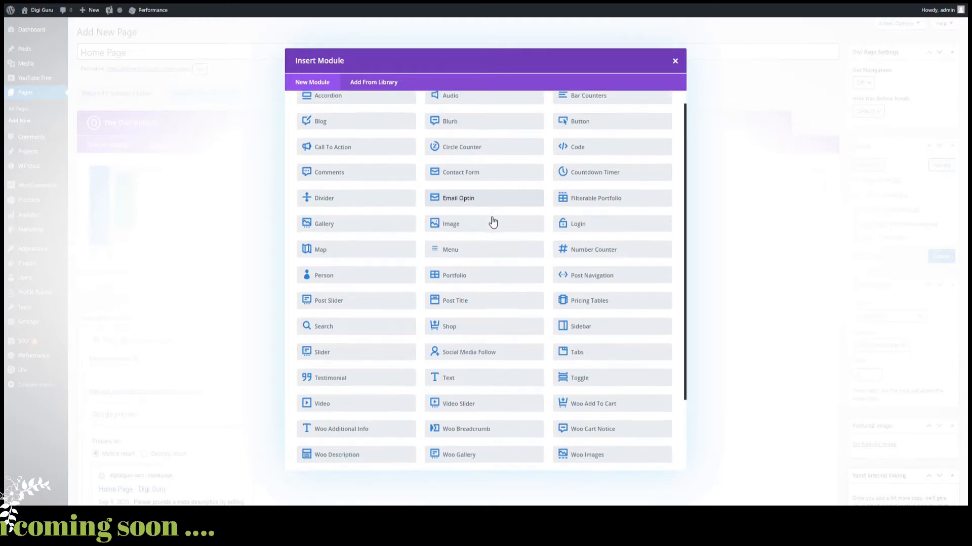
left_click(455, 385)
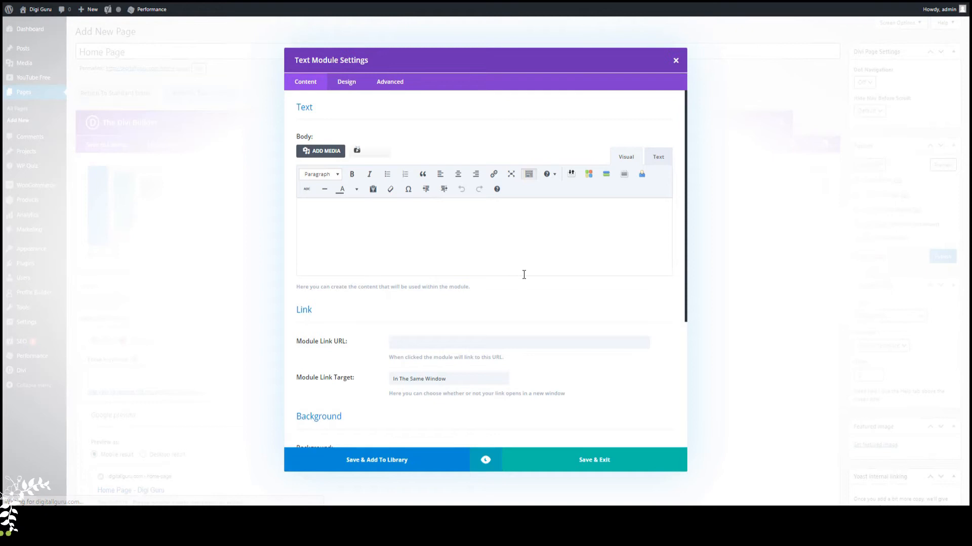
left_click(466, 210)
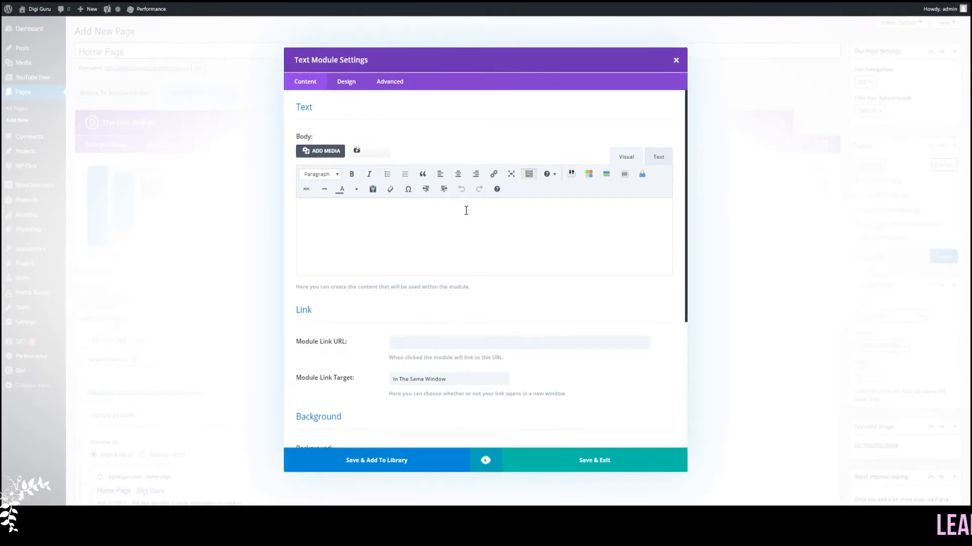
type("Sample text for the ")
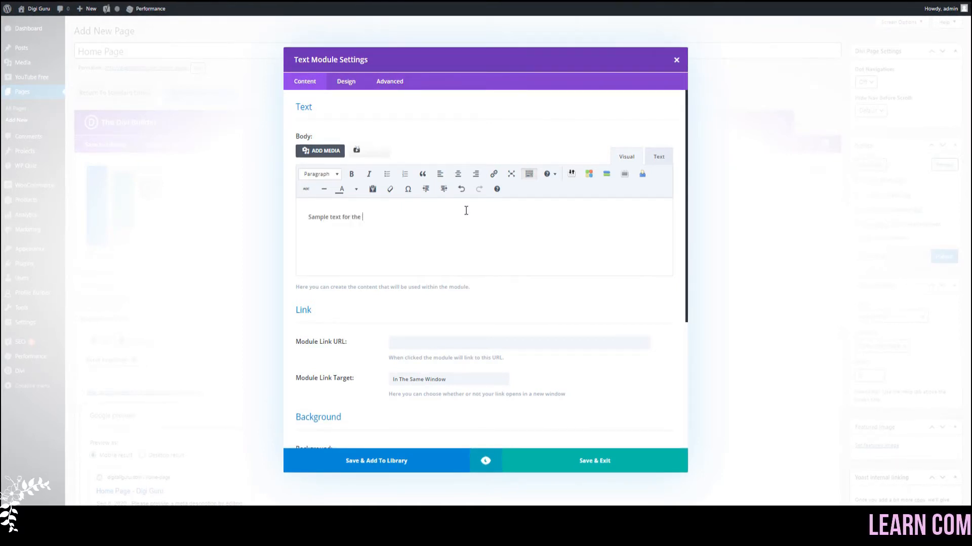
type("learning purpose .")
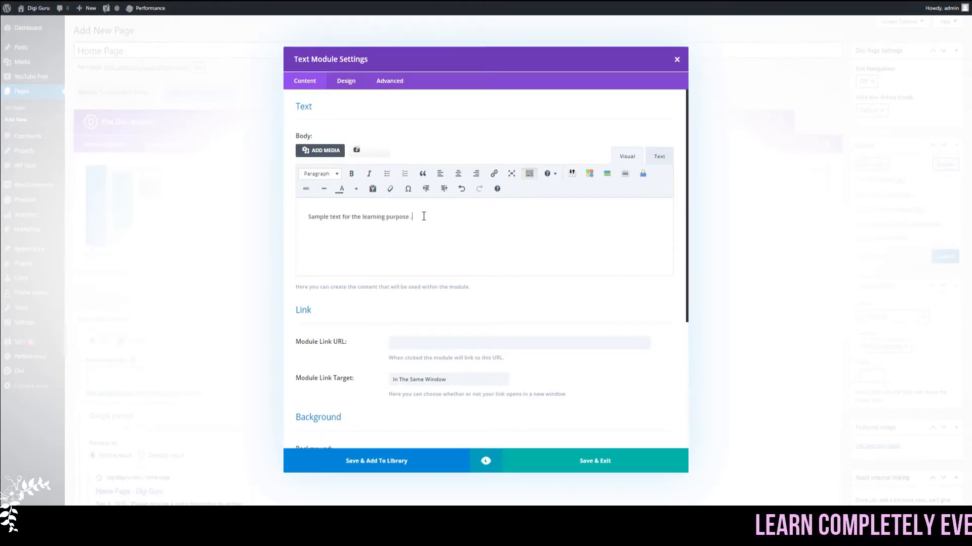
Centre the sample text, make it bold and format it as Heading 1.
left_click_drag(424, 216, 308, 217)
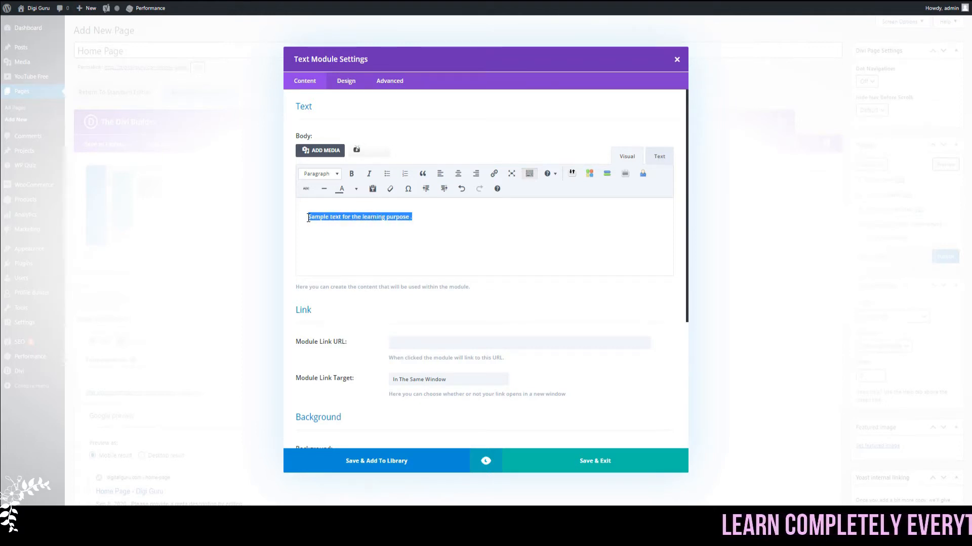
left_click(459, 174)
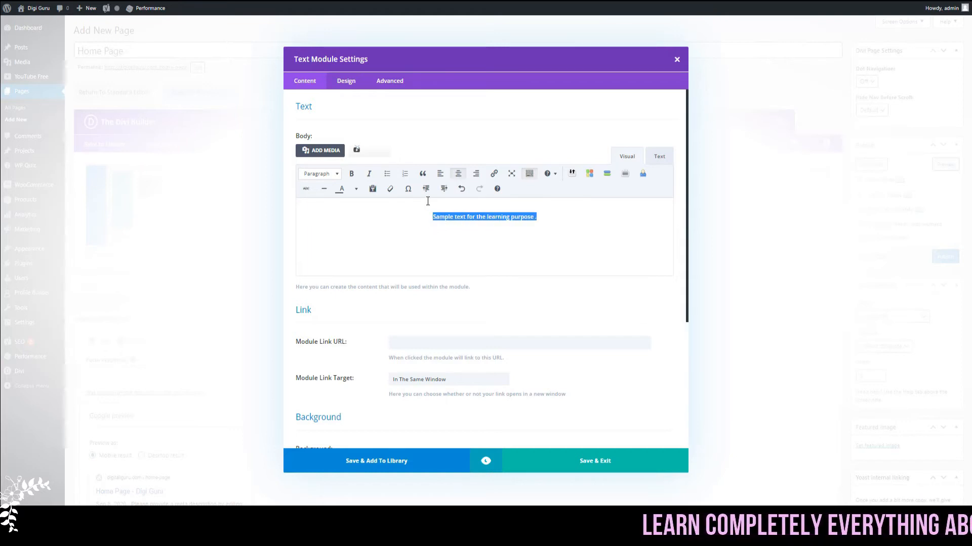
left_click(352, 179)
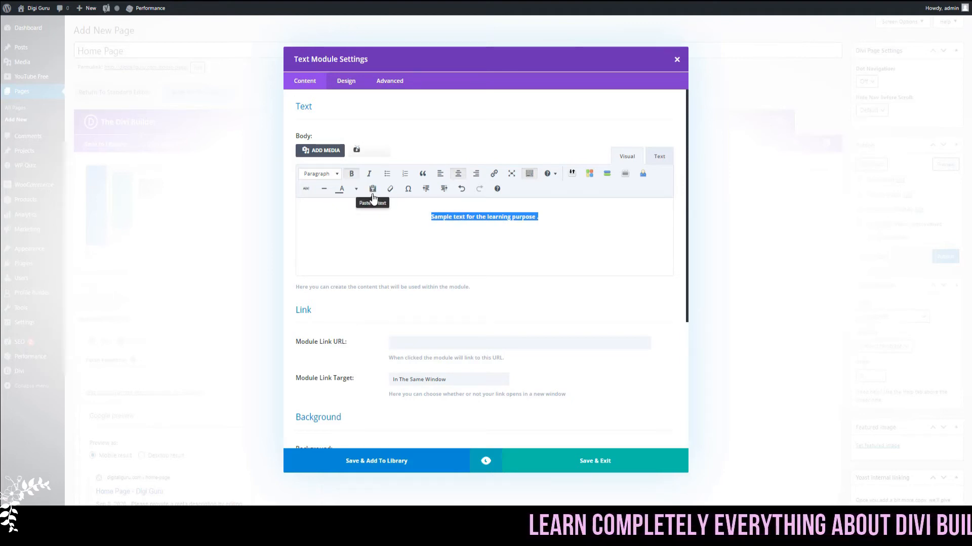
left_click(336, 175)
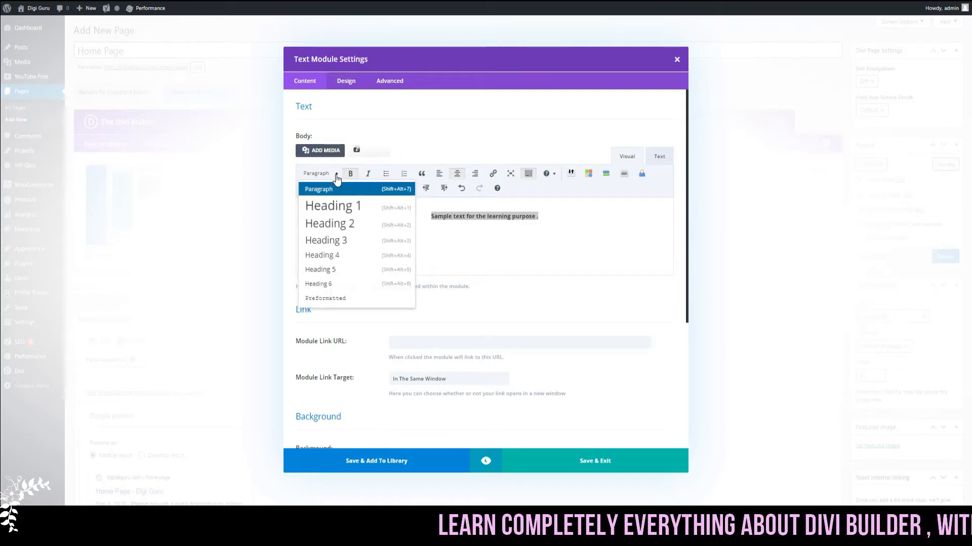
left_click(334, 205)
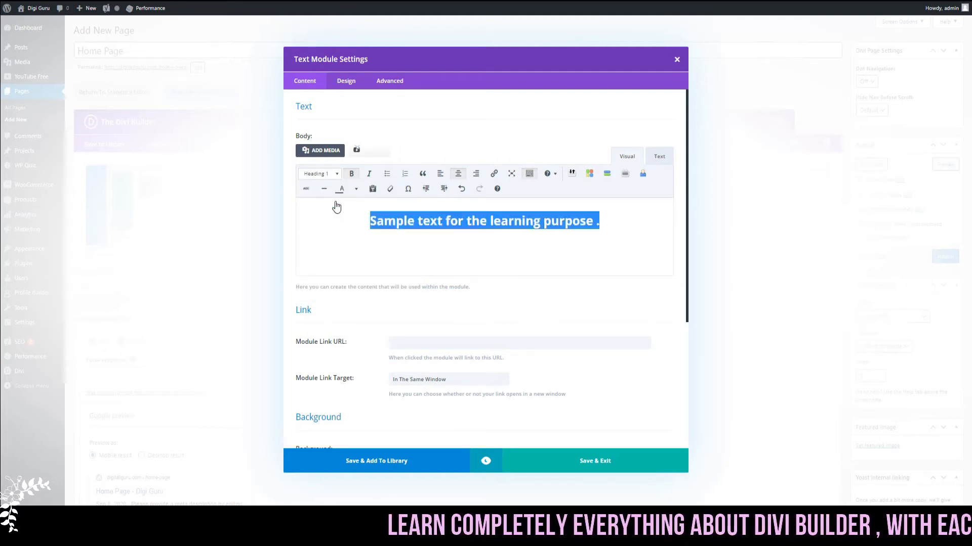
left_click(362, 252)
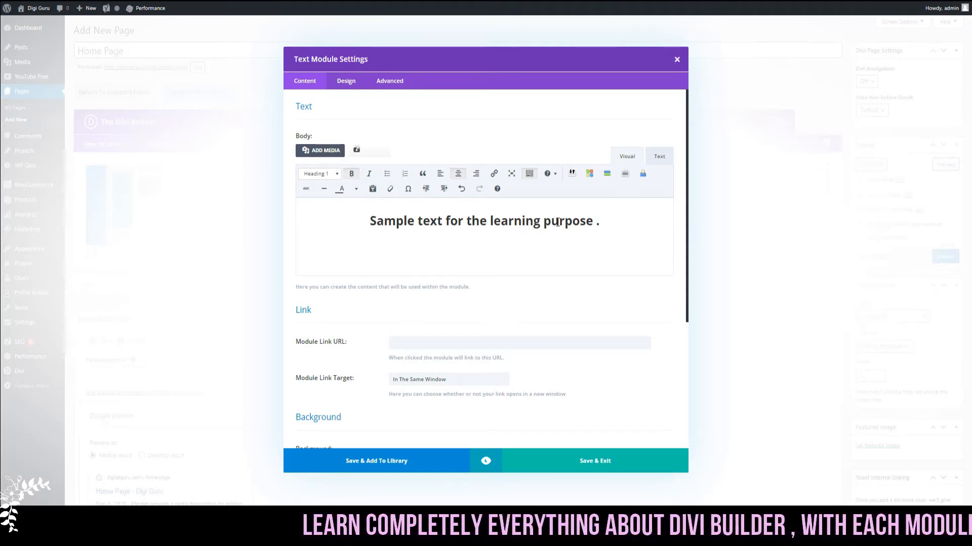
Colour the whole sample heading blue.
left_click_drag(613, 224, 369, 230)
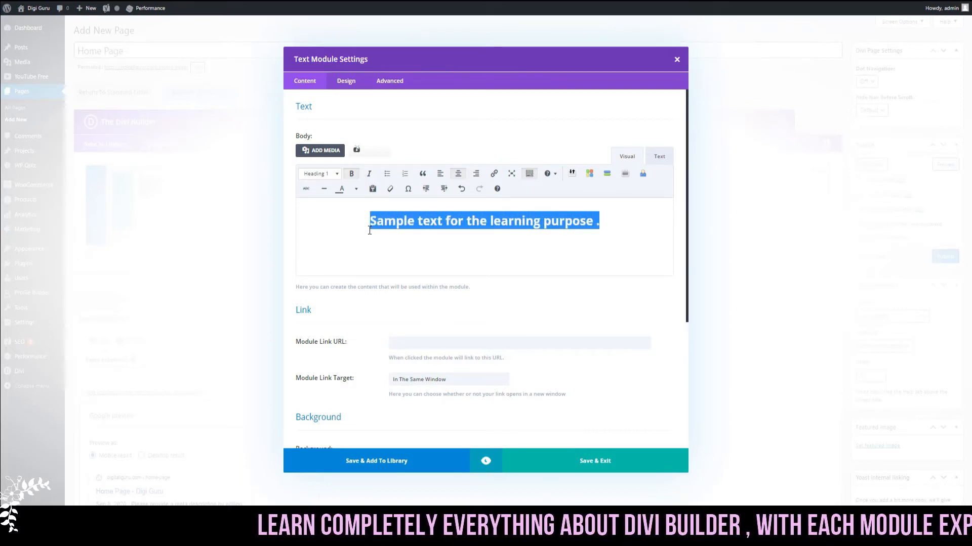
left_click(355, 191)
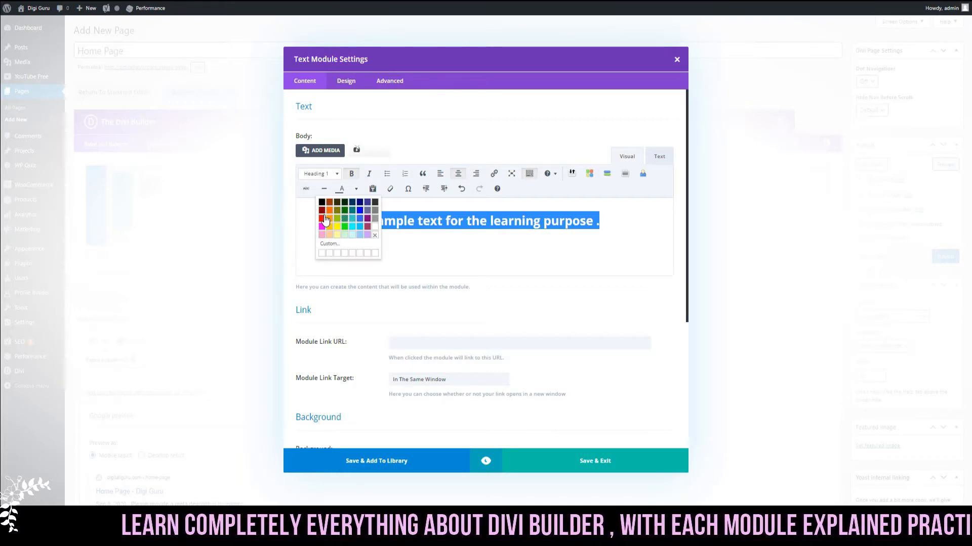
left_click(360, 217)
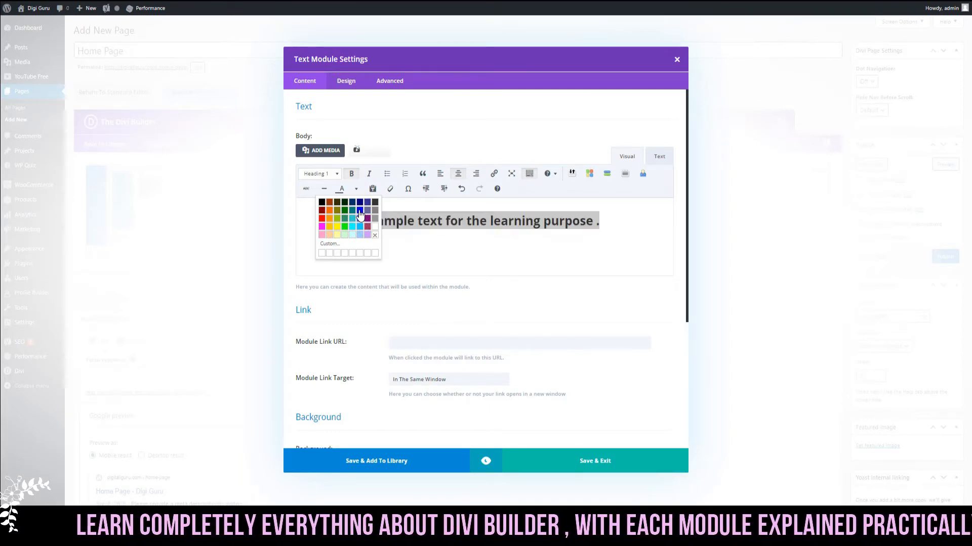
left_click(383, 251)
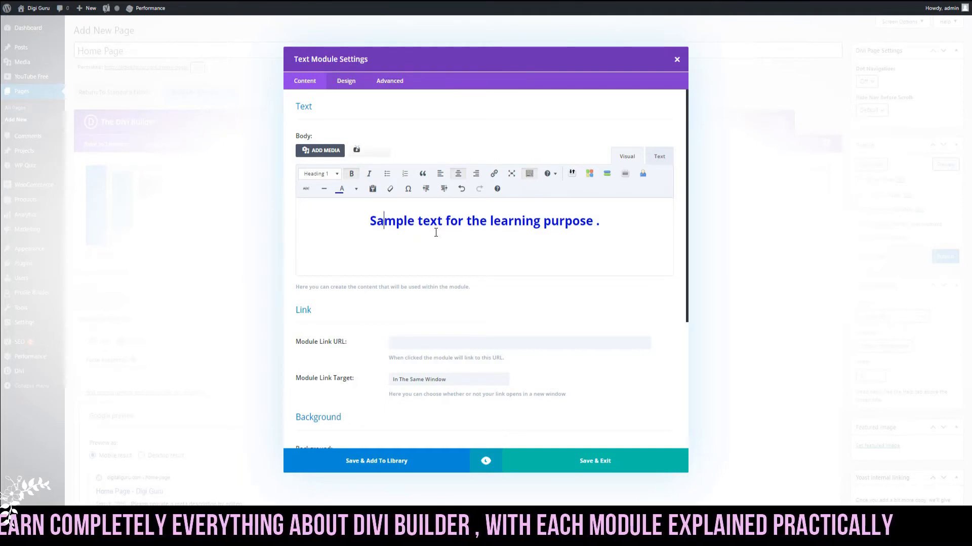
In the module's design settings, set the text font to Arial and the font weight to Ultra Bold.
left_click(346, 86)
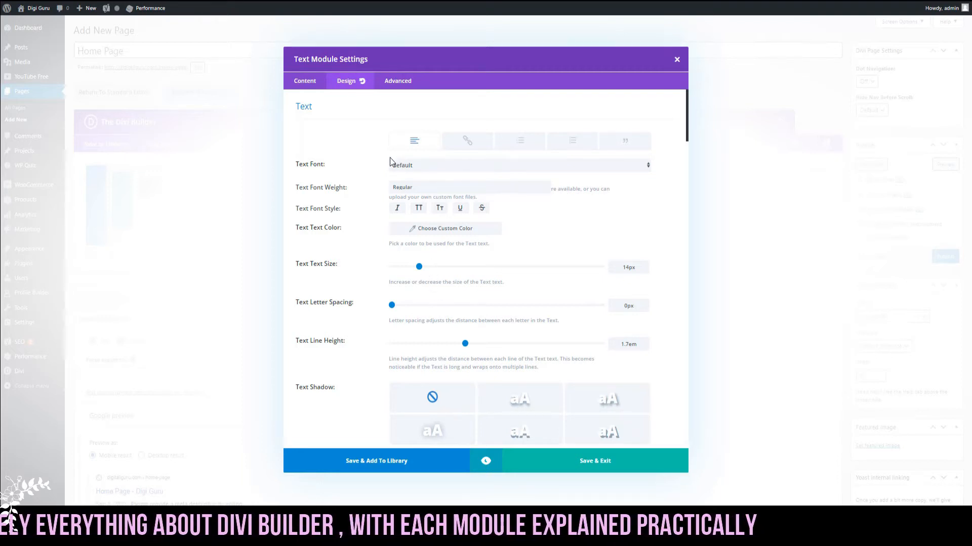
left_click(474, 171)
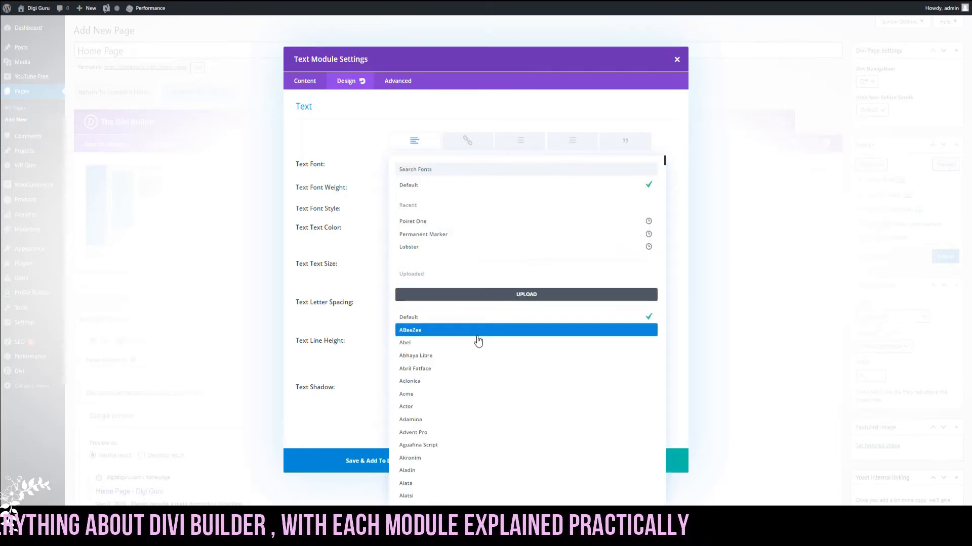
scroll(494, 369, "down", 8)
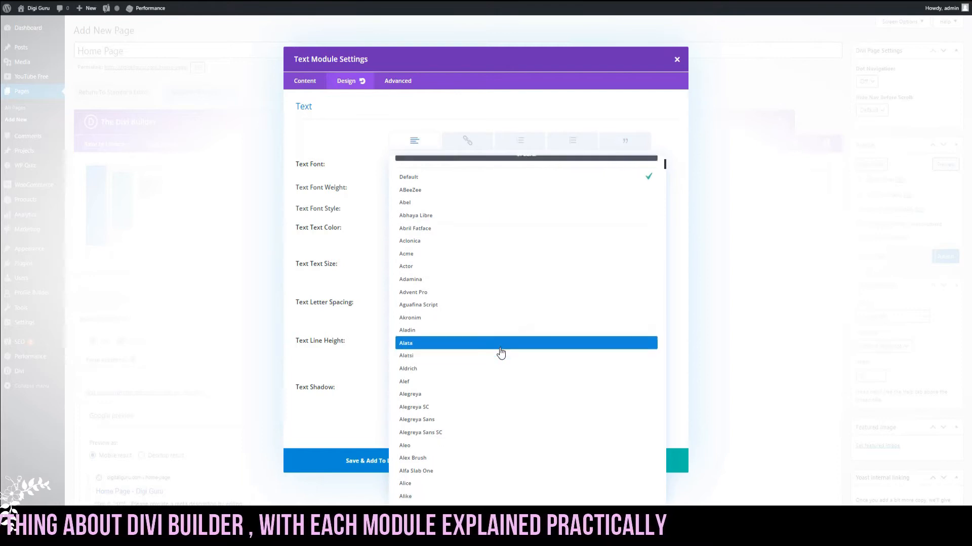
scroll(501, 353, "down", 6)
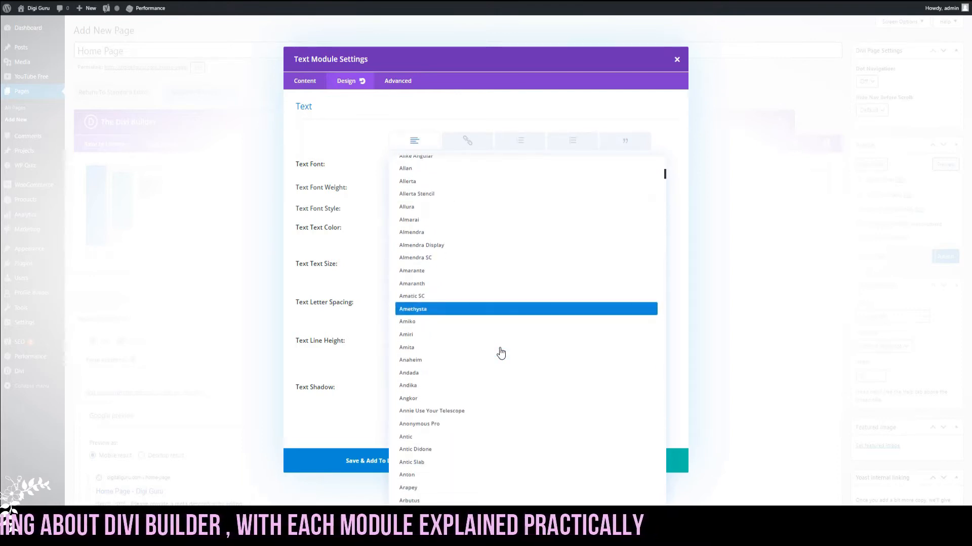
scroll(500, 353, "down", 3)
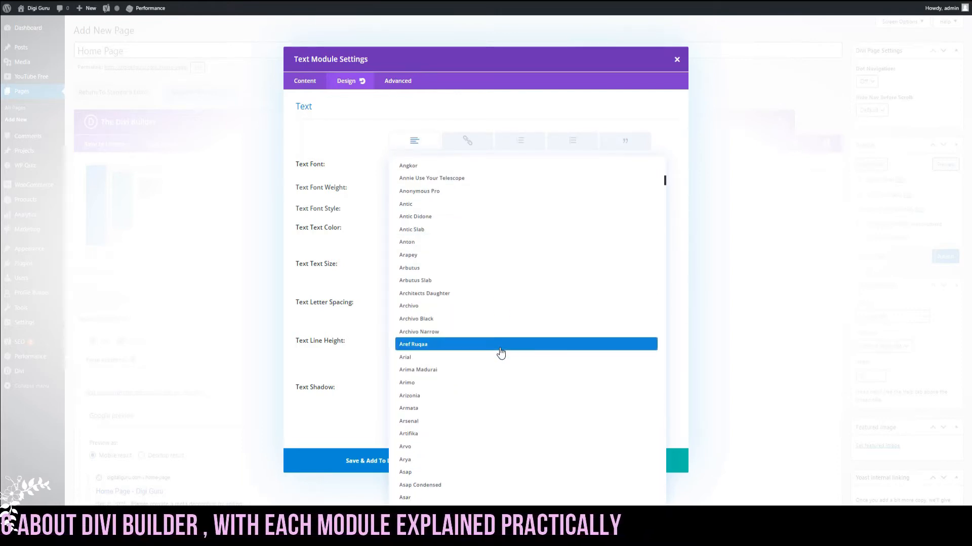
left_click(452, 363)
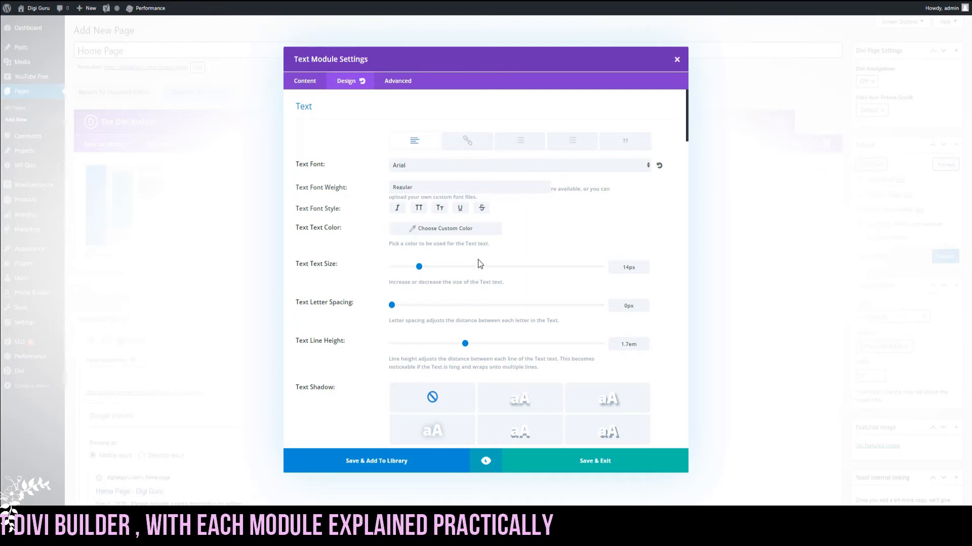
left_click(495, 193)
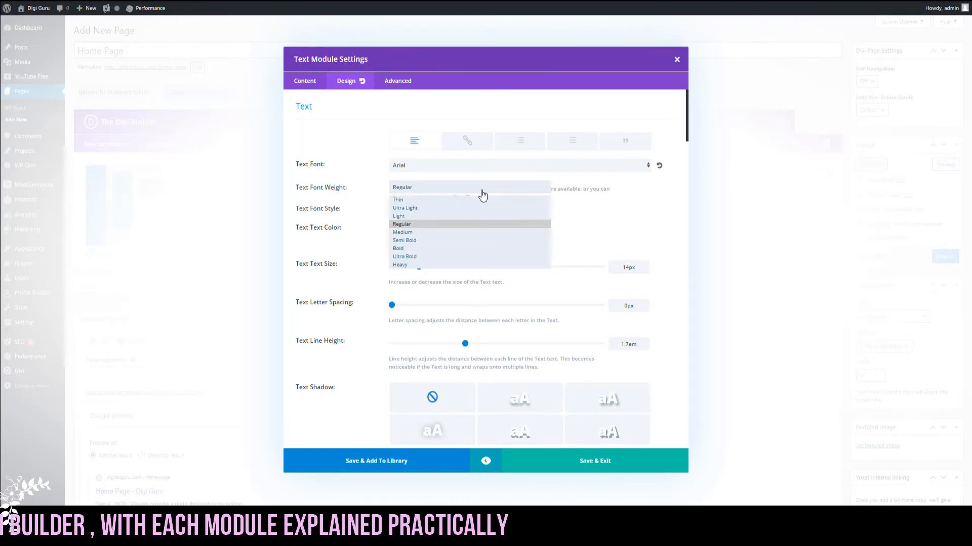
left_click(417, 256)
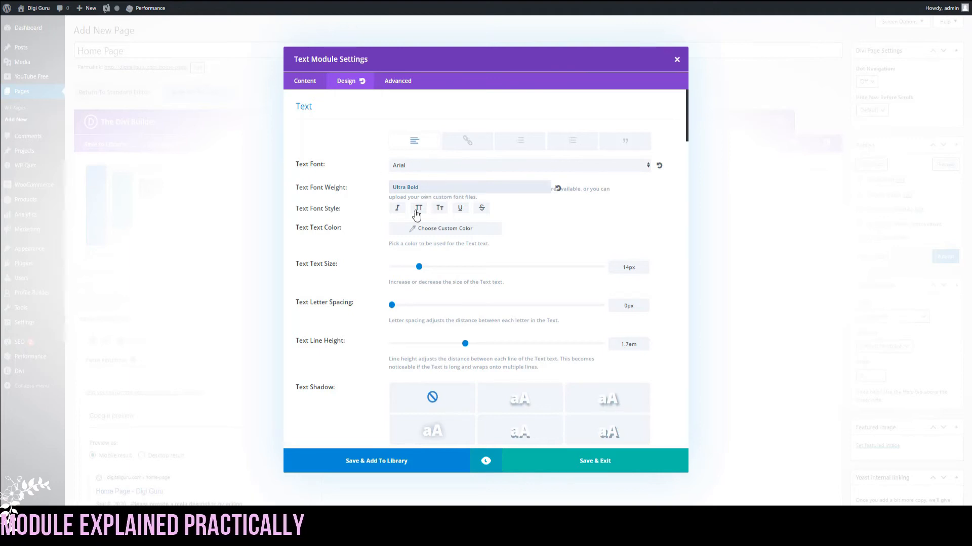
Preview the styled text module, then return to its text design settings.
left_click(487, 468)
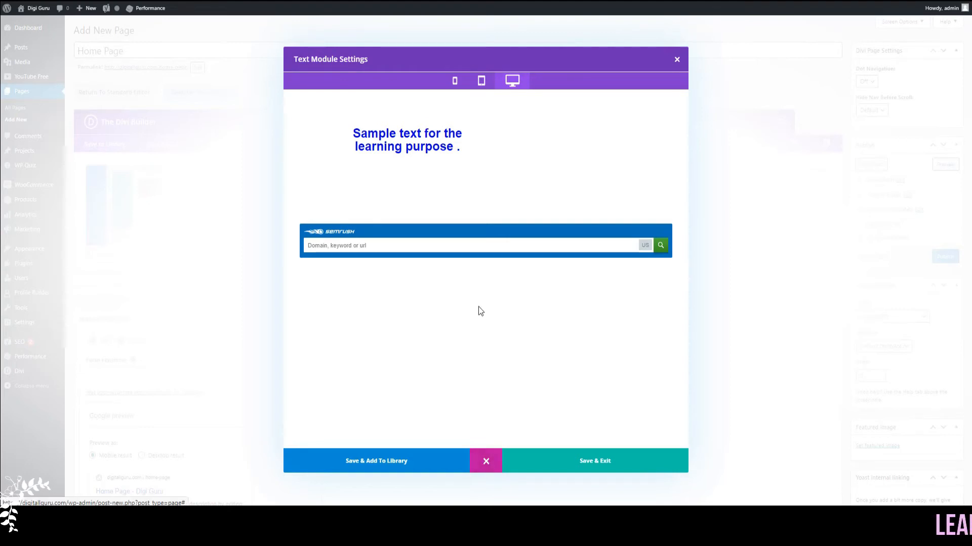
left_click(487, 462)
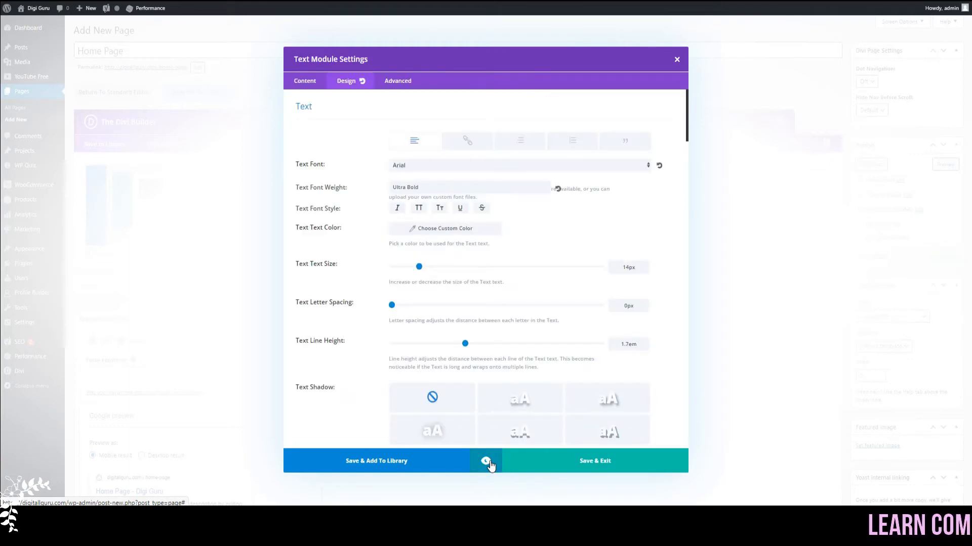
scroll(517, 293, "down", 2)
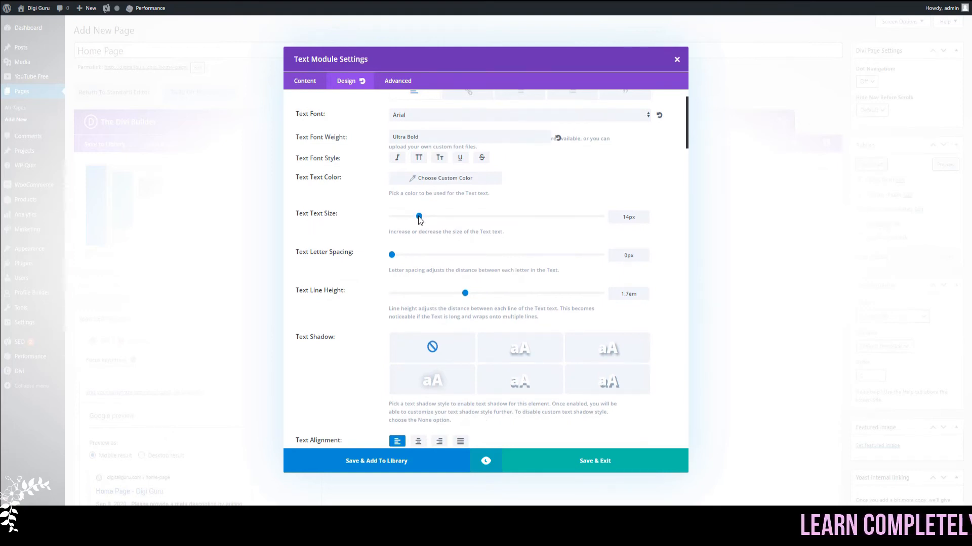
Apply the last text shadow preset to the text module and check the module's preview.
mouse_move(430, 217)
left_mouse_down()
mouse_move(441, 217)
mouse_move(420, 219)
left_mouse_up()
scroll(452, 242, "down", 1)
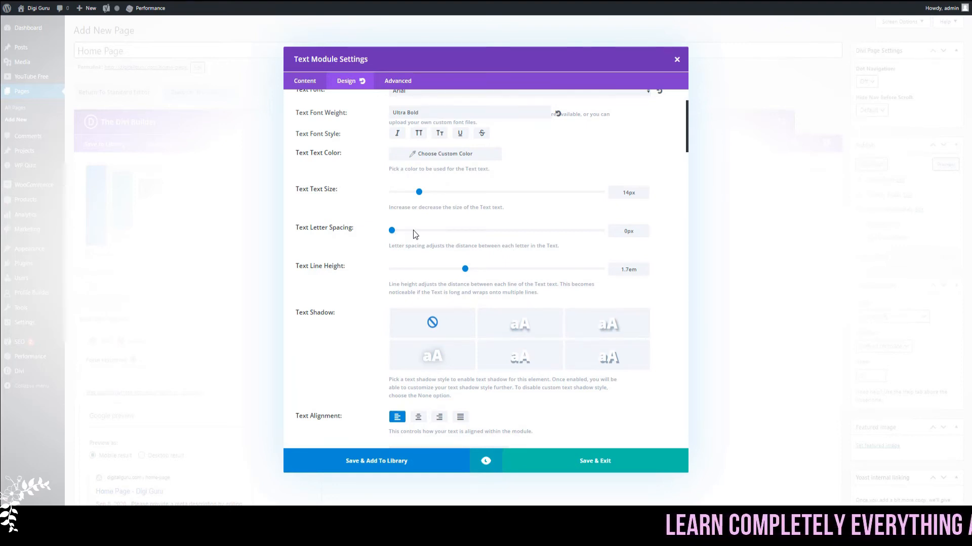
scroll(414, 234, "down", 1)
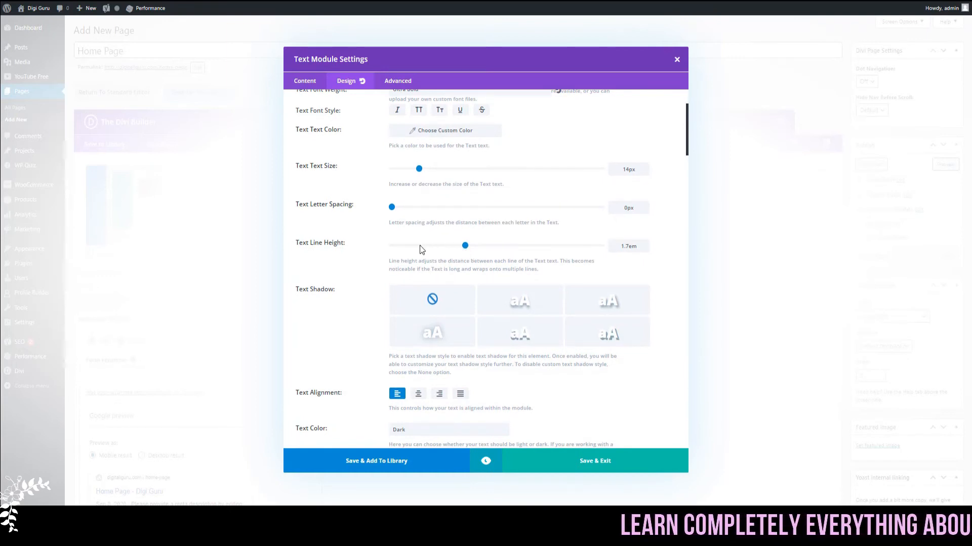
scroll(440, 249, "down", 2)
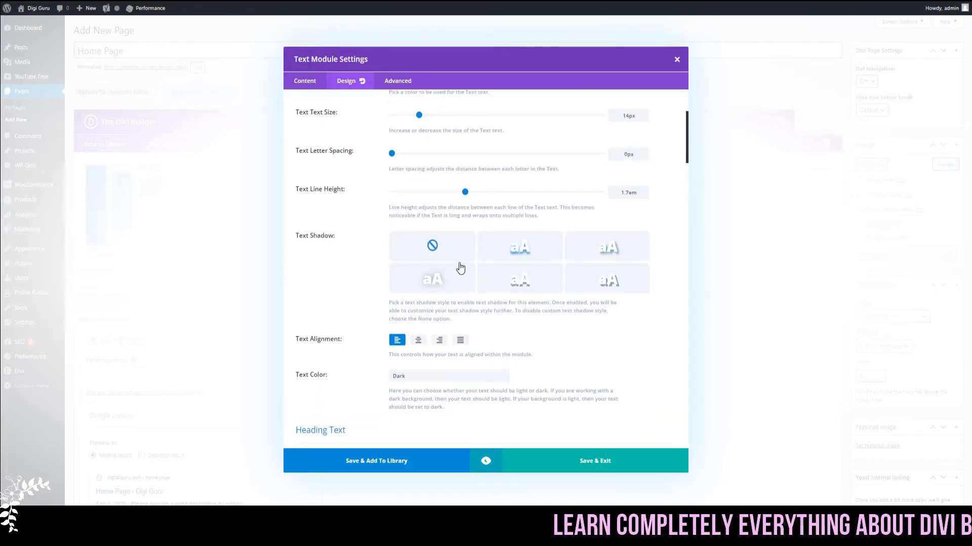
left_click(611, 285)
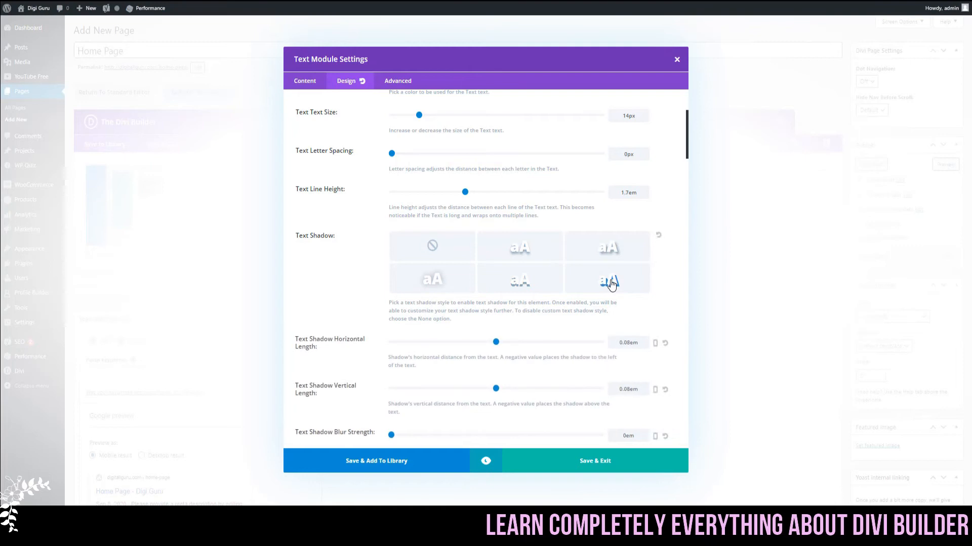
scroll(610, 284, "down", 1)
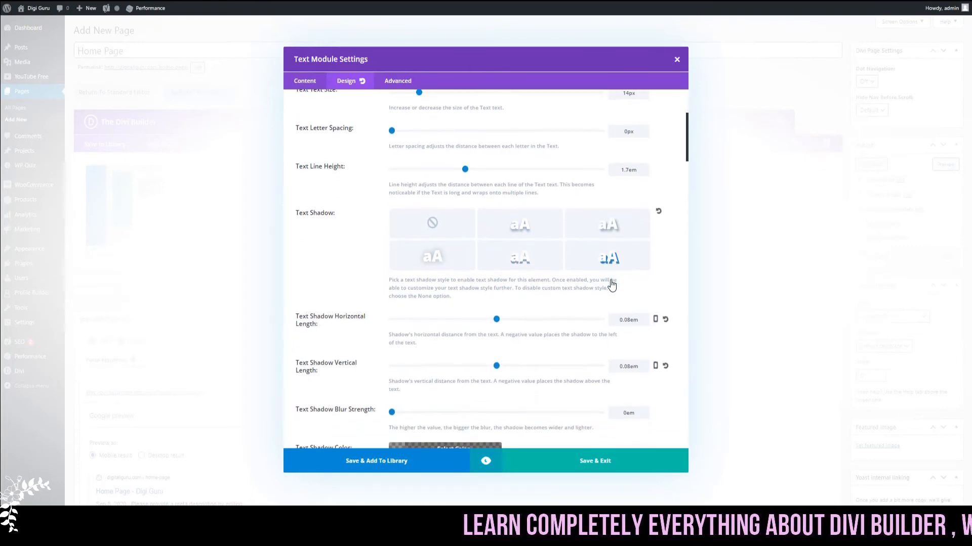
left_click(486, 462)
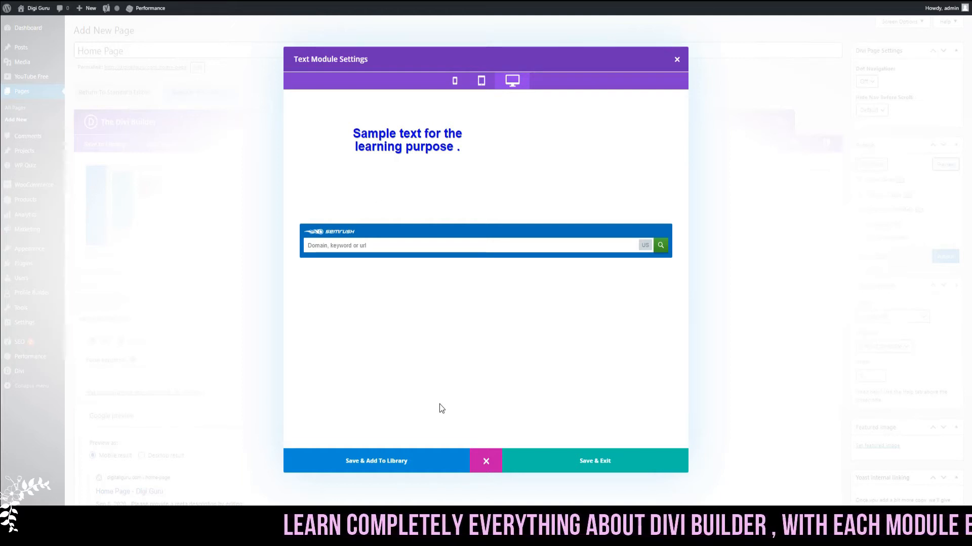
left_click(486, 463)
Set the text shadow color to yellow with 0.89 opacity, rgba(237,240,0,0.89).
scroll(512, 357, "down", 3)
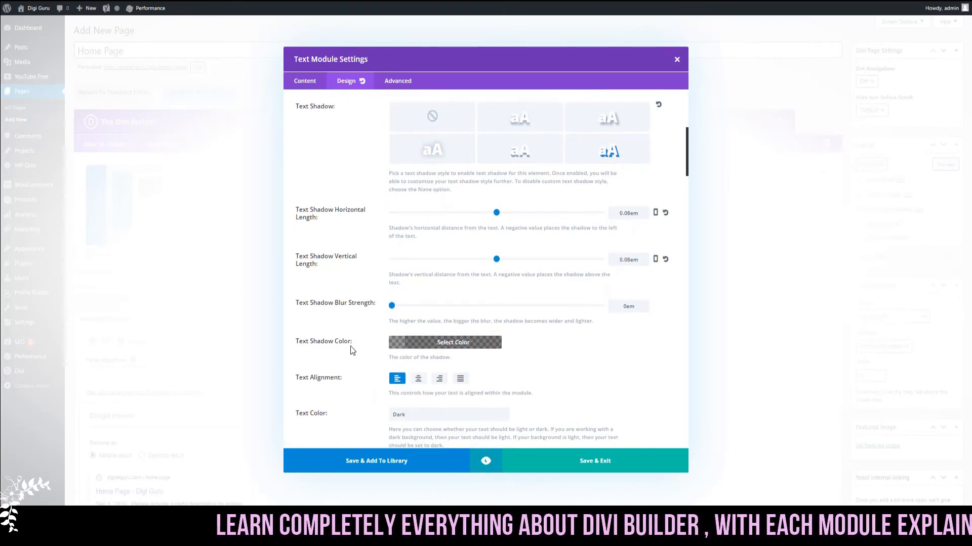
left_click(465, 347)
scroll(466, 347, "down", 2)
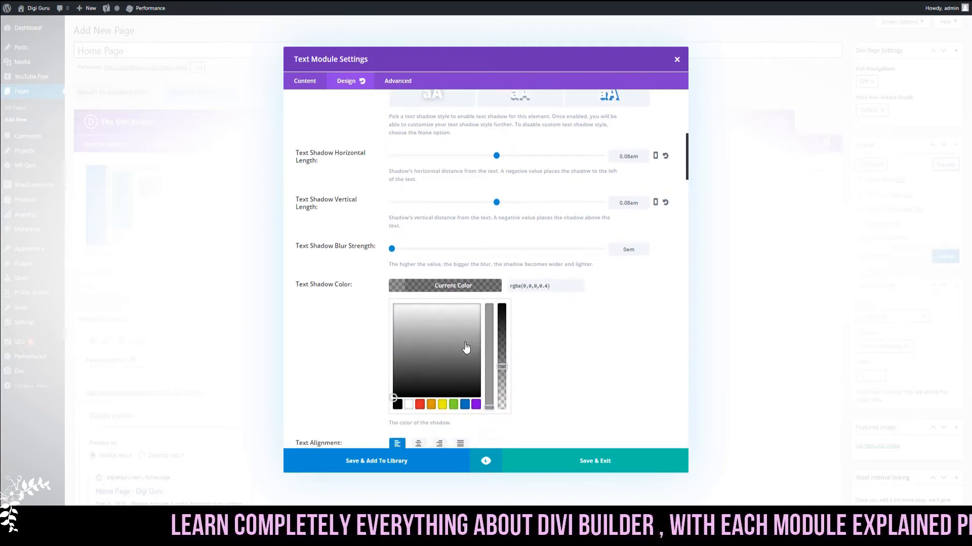
left_click(442, 404)
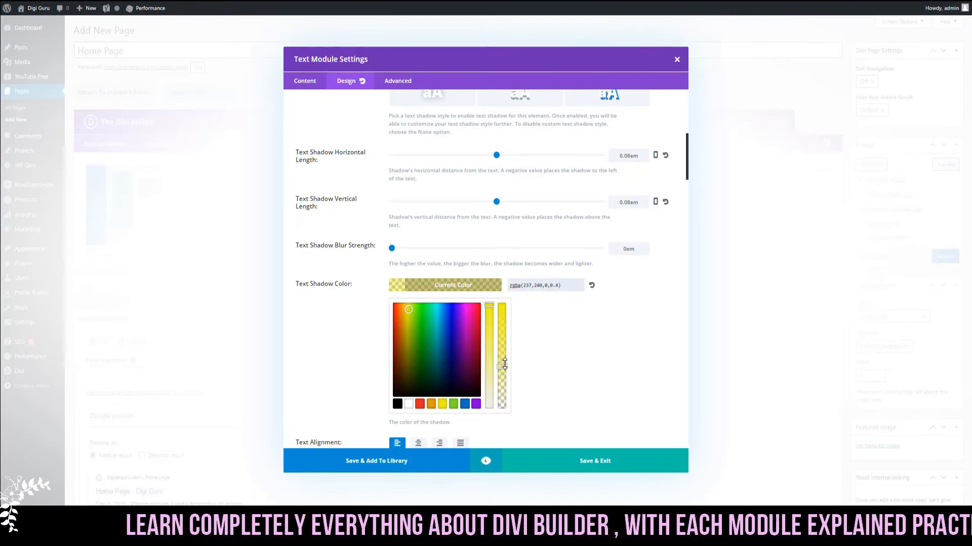
left_click_drag(504, 363, 502, 316)
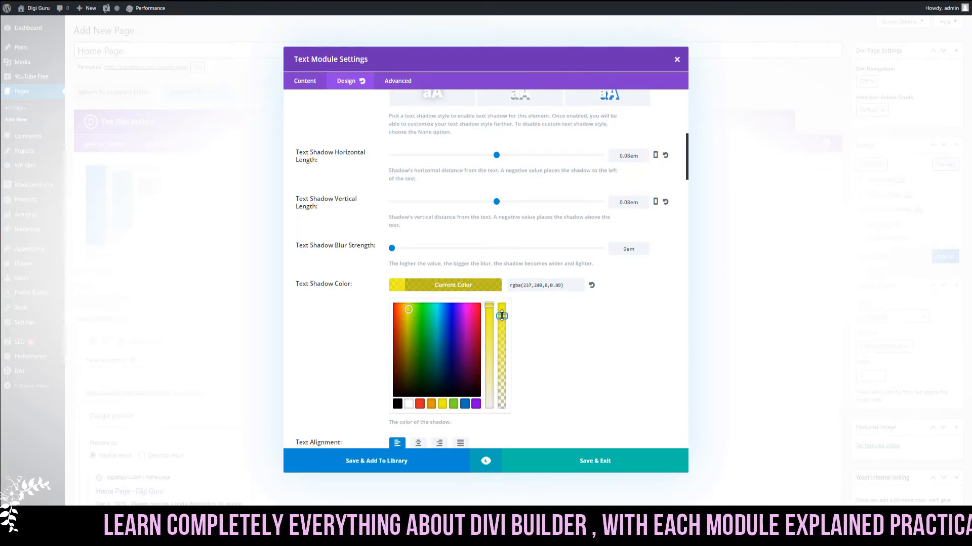
left_click(544, 402)
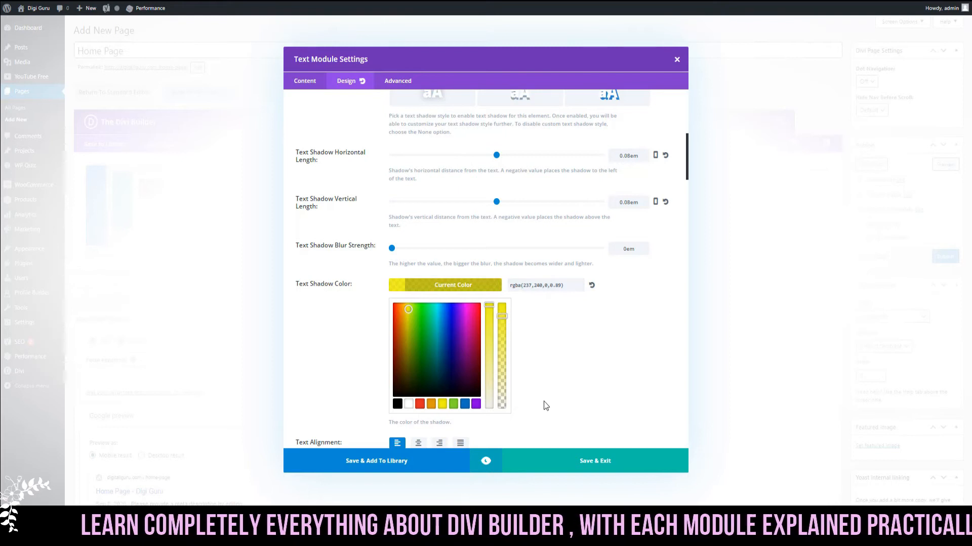
Save the text module after checking its built-in preview, and preview the whole page.
left_click(487, 462)
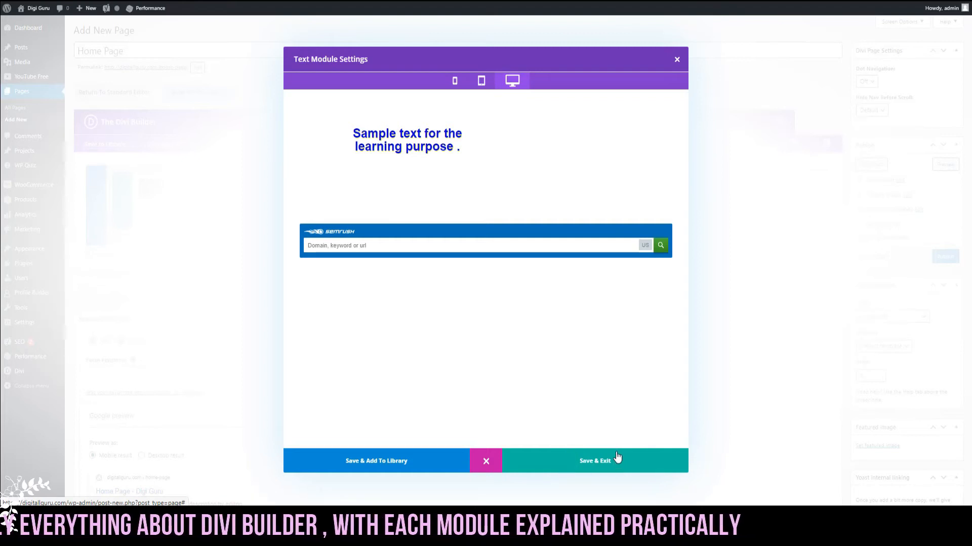
left_click(590, 461)
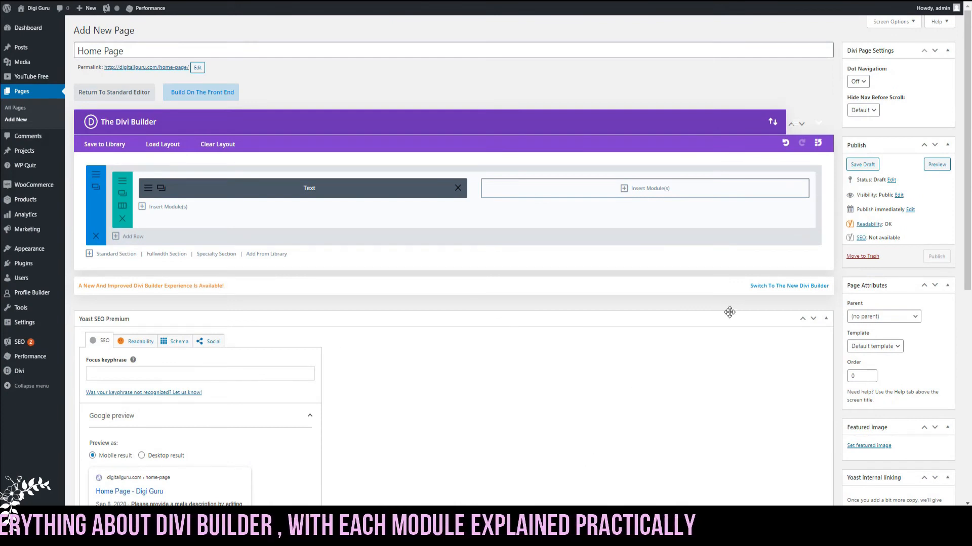
left_click(940, 166)
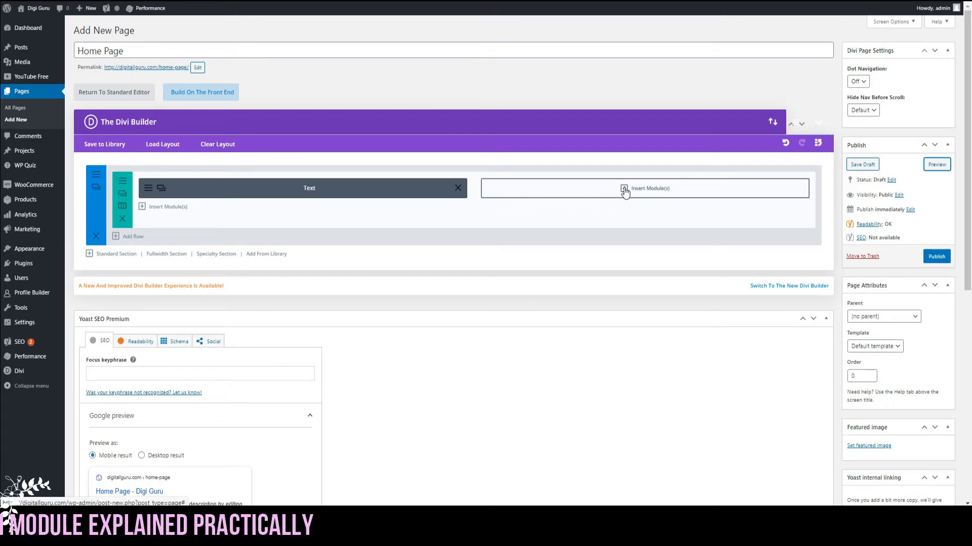
Insert an Image module in the empty second column, using Tutoring-Service_Small-Illustrations_Answer-a-Few-Questions.png from the media library.
left_click(655, 189)
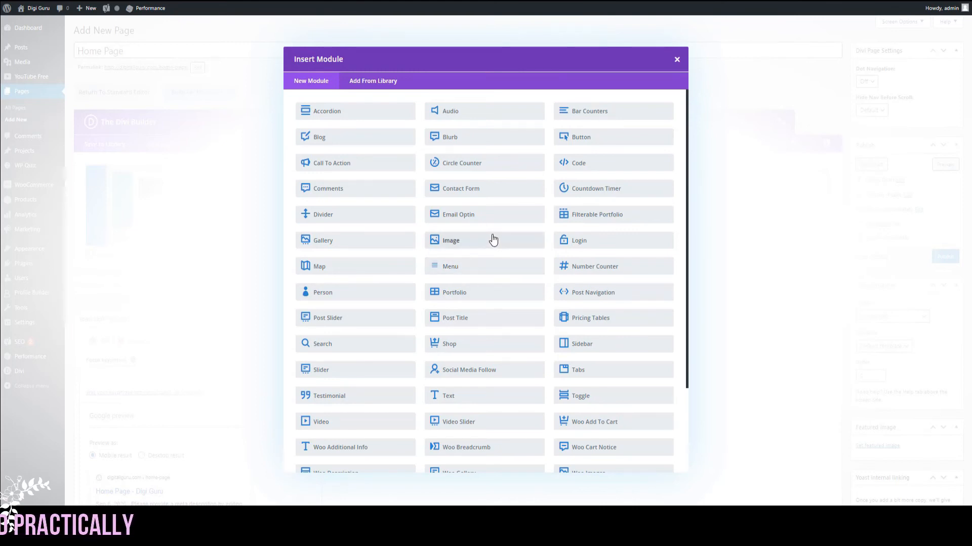
left_click(448, 242)
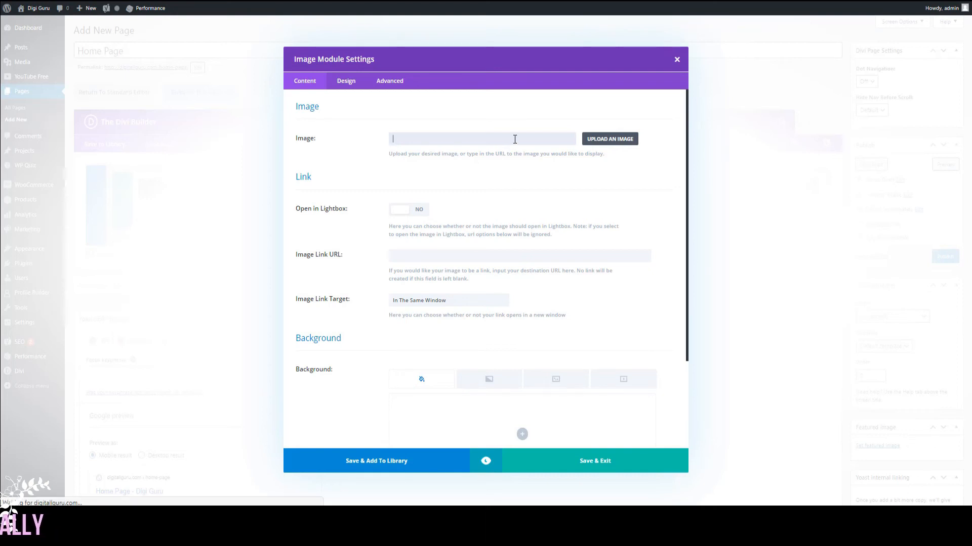
left_click(617, 141)
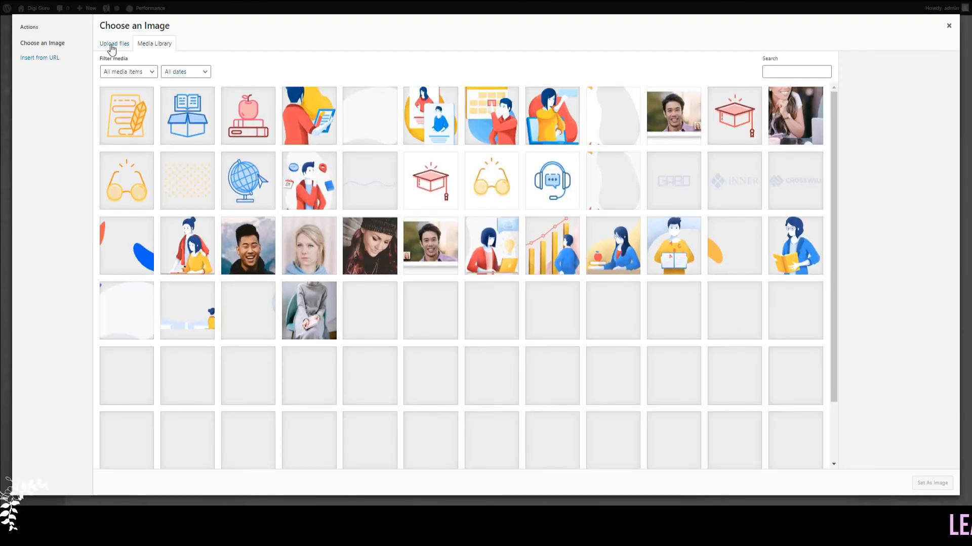
left_click(112, 46)
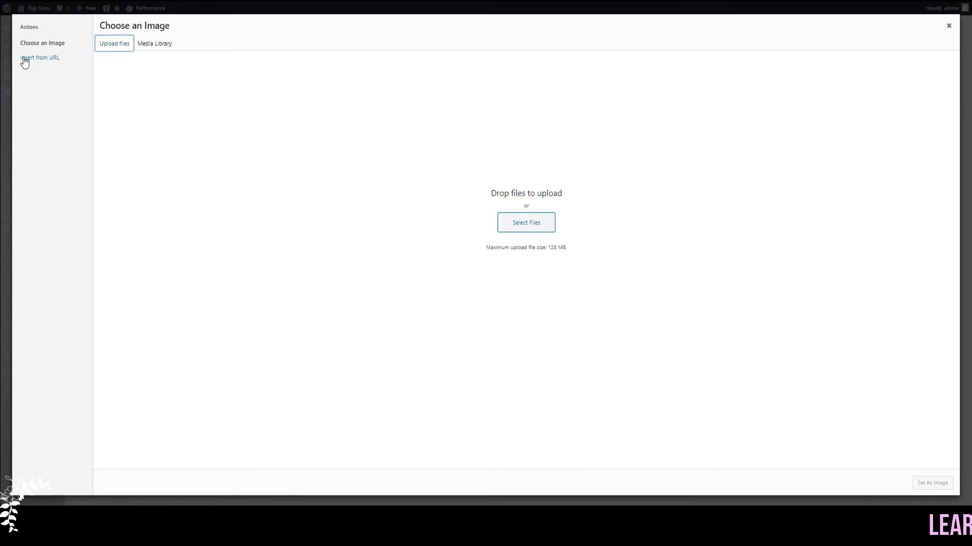
left_click(161, 46)
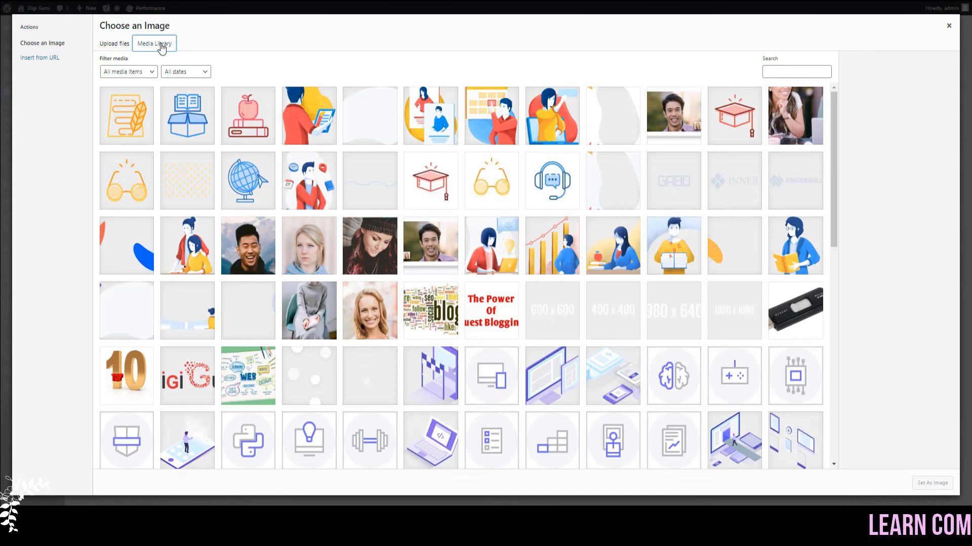
left_click(305, 113)
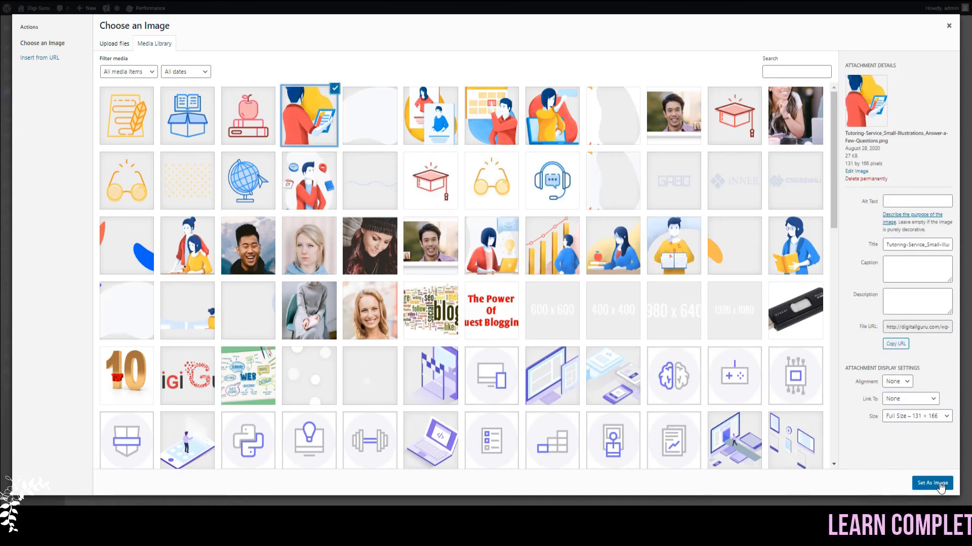
left_click(932, 484)
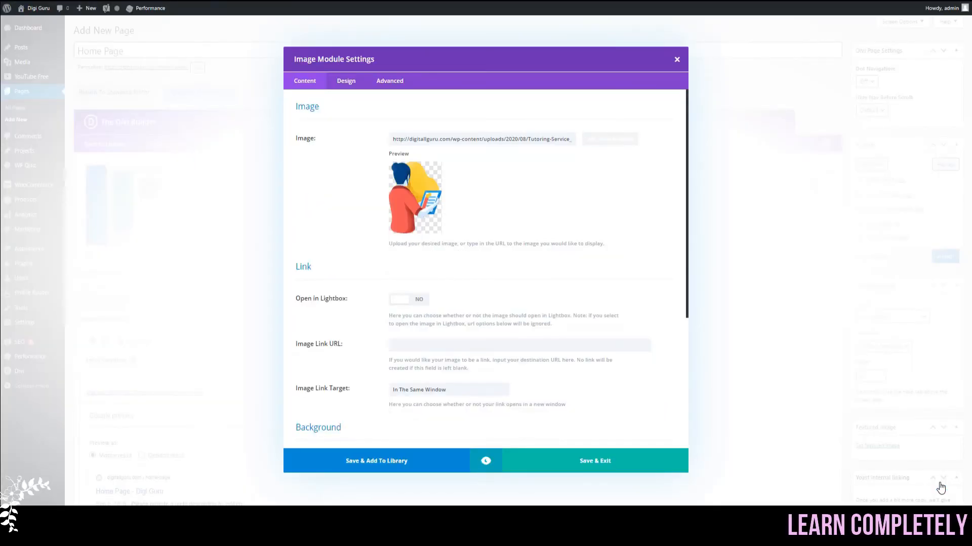
Save the image module's settings and preview the page with the text and image side by side.
left_click(642, 470)
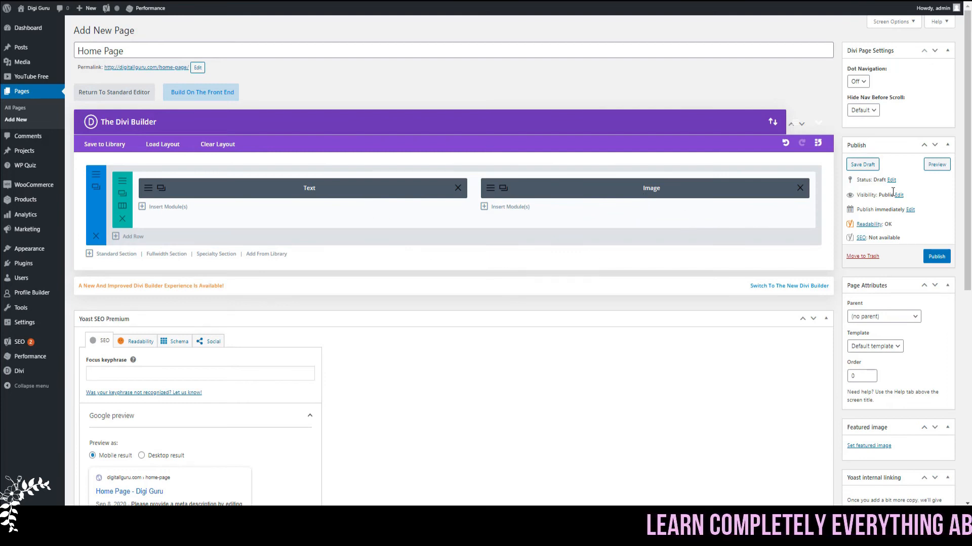
left_click(938, 165)
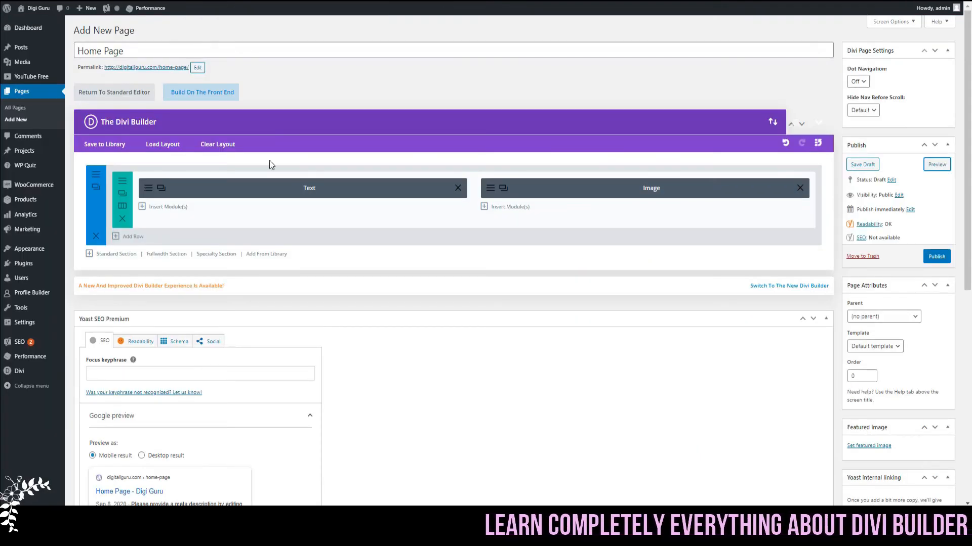
In the row's design settings, enable a custom gutter width of 4, set the row width to 95% and save.
left_click(125, 186)
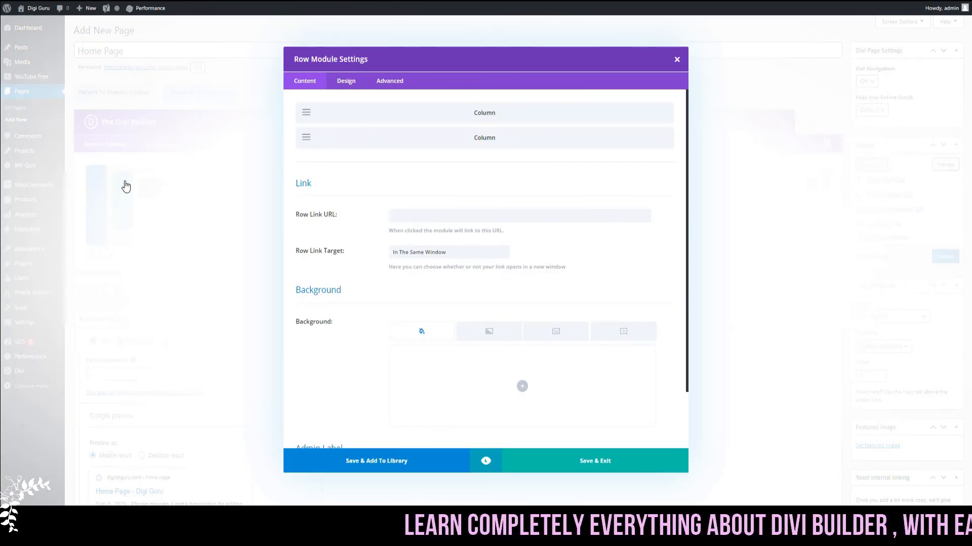
left_click(358, 82)
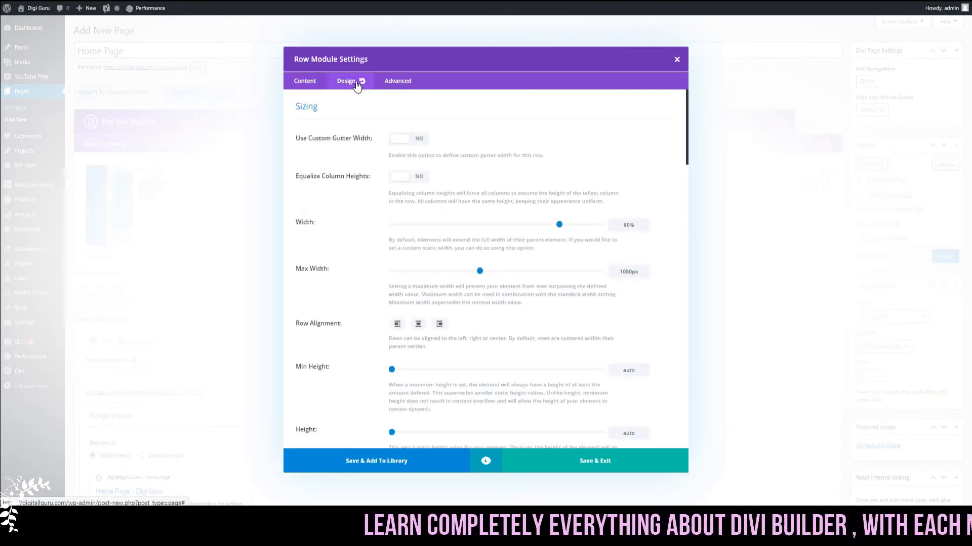
left_click(421, 141)
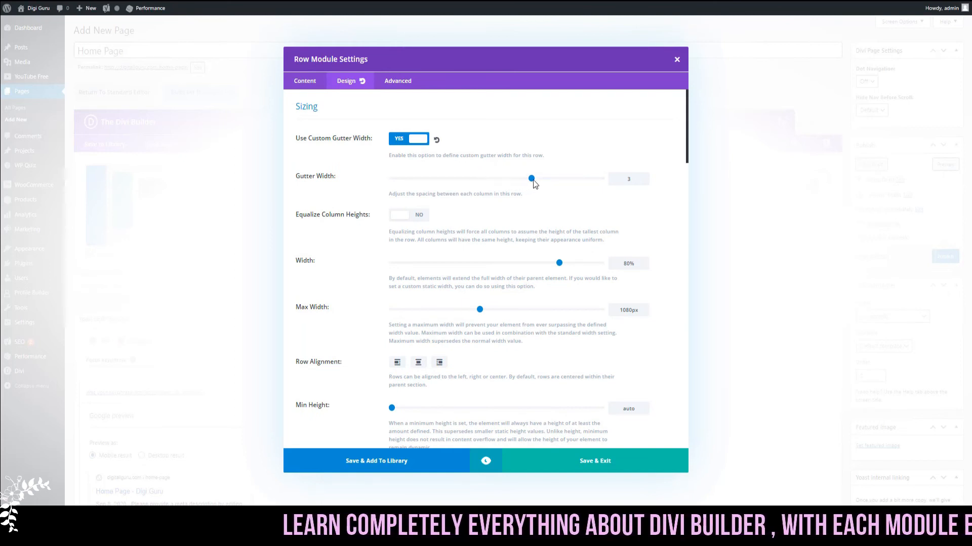
left_click(601, 178)
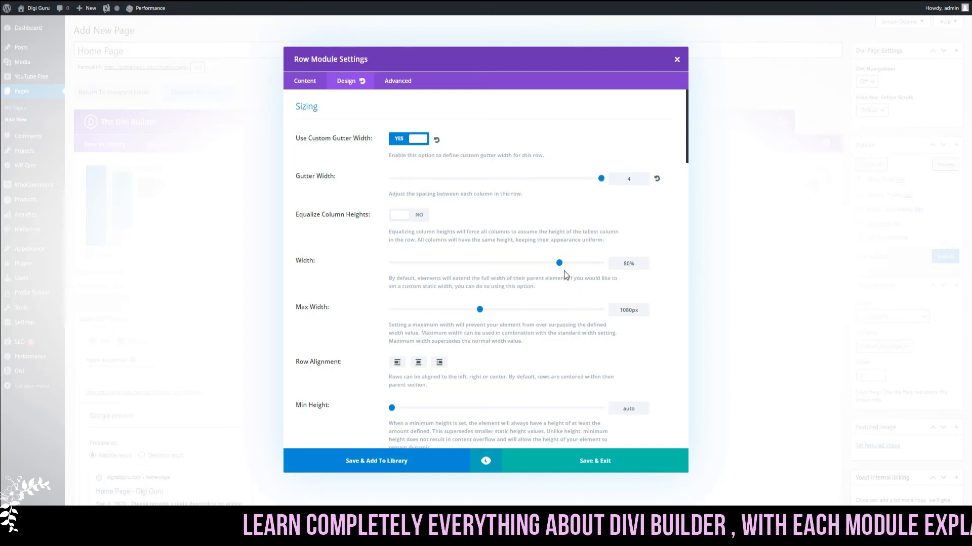
left_click_drag(559, 263, 591, 263)
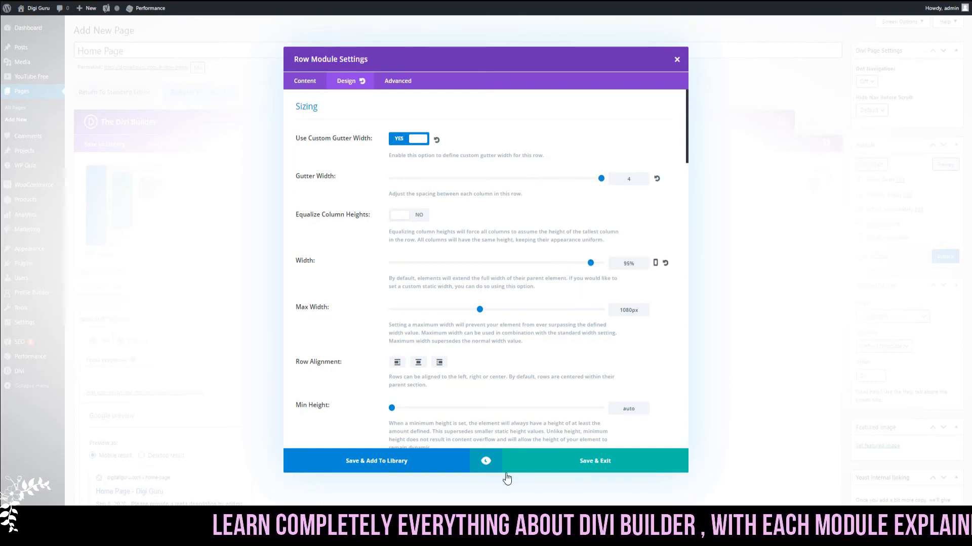
left_click(572, 464)
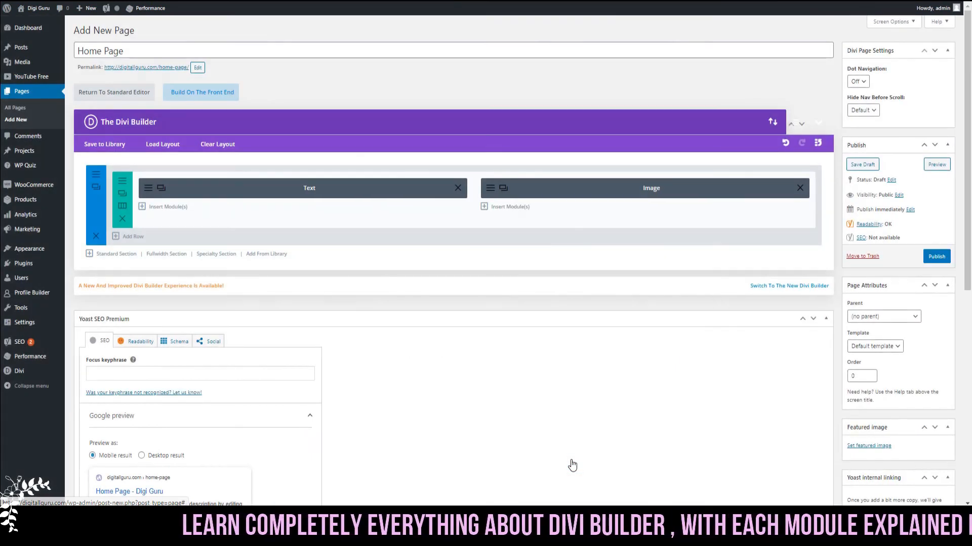
Preview the page with the new row sizing and publish it.
left_click(936, 168)
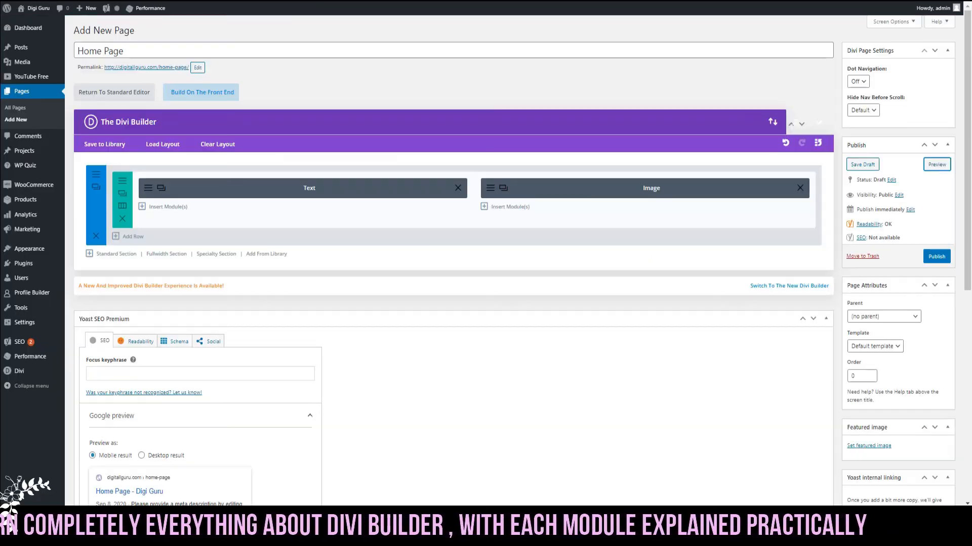
left_click(934, 257)
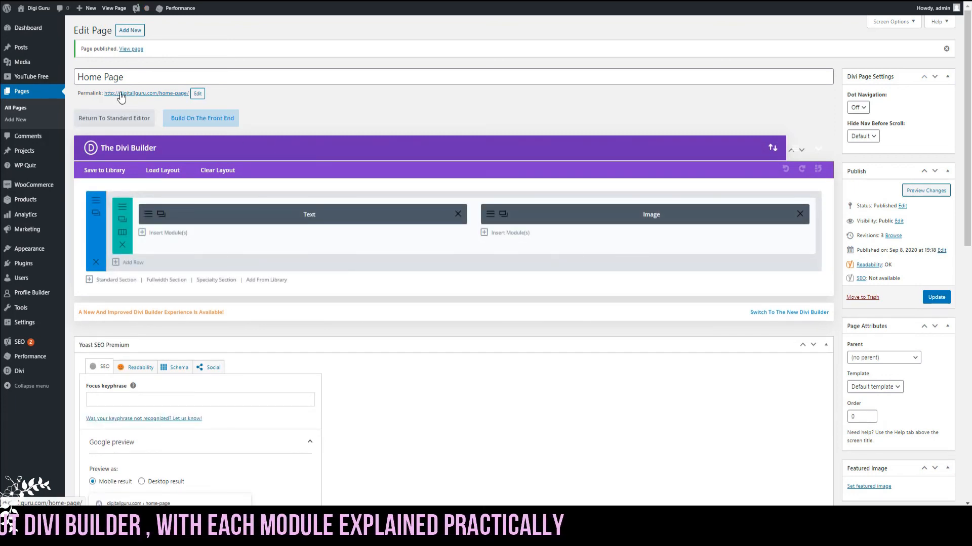
Open the published page's permalink in a new browser tab and view the page across the open tabs.
left_click(166, 94)
right_click(166, 95)
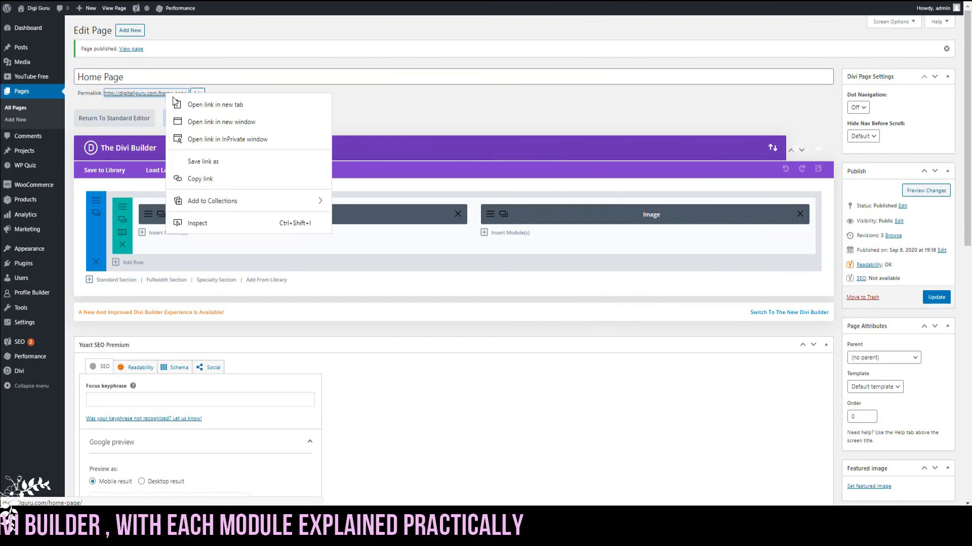
left_click(193, 110)
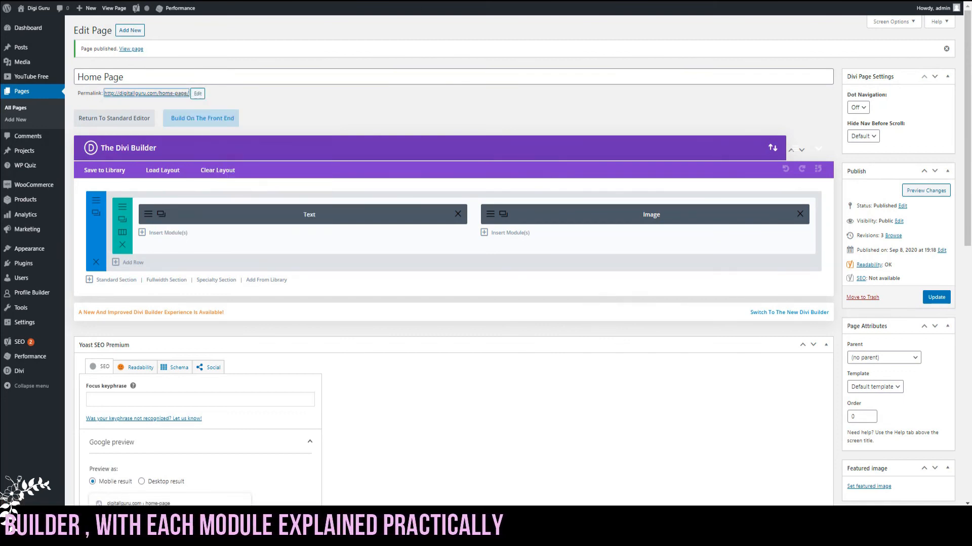
key("ctrl+Tab")
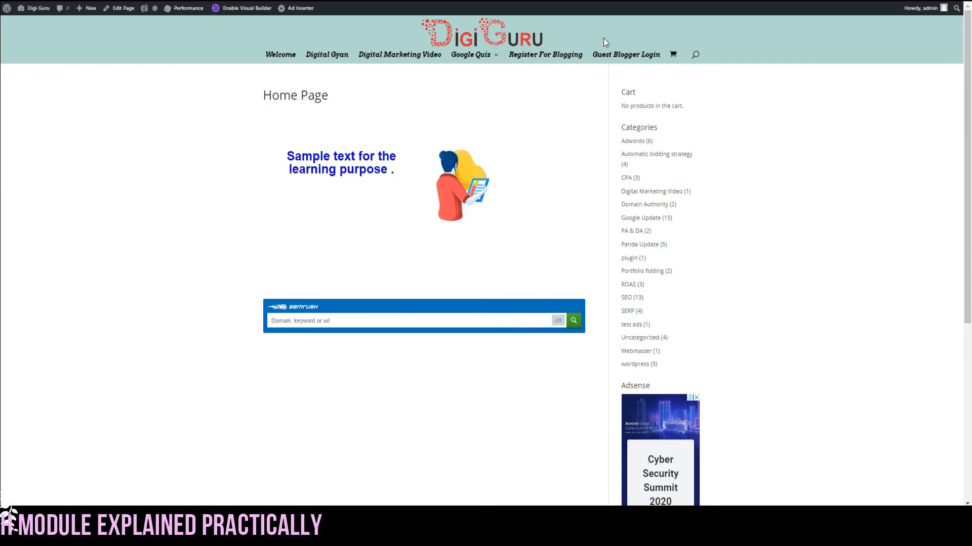
key("ctrl+Tab")
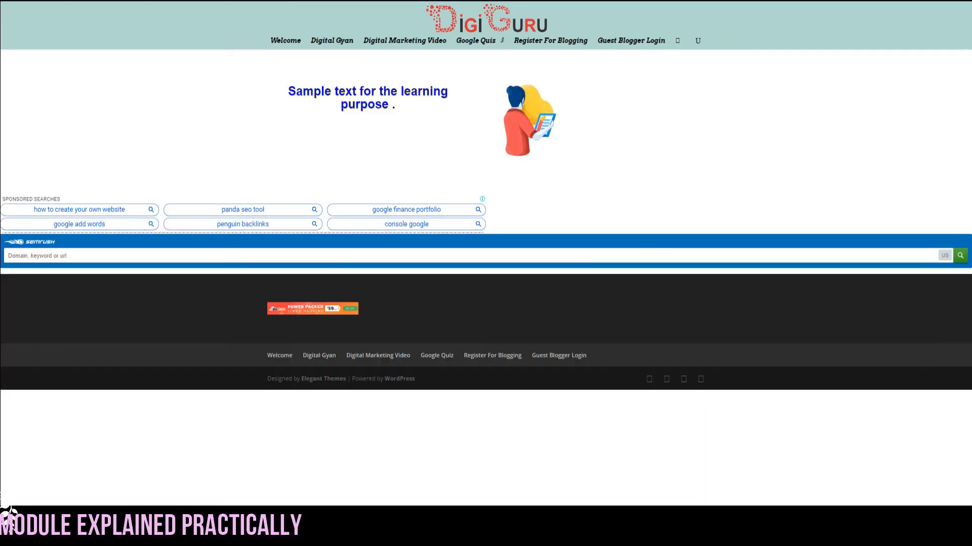